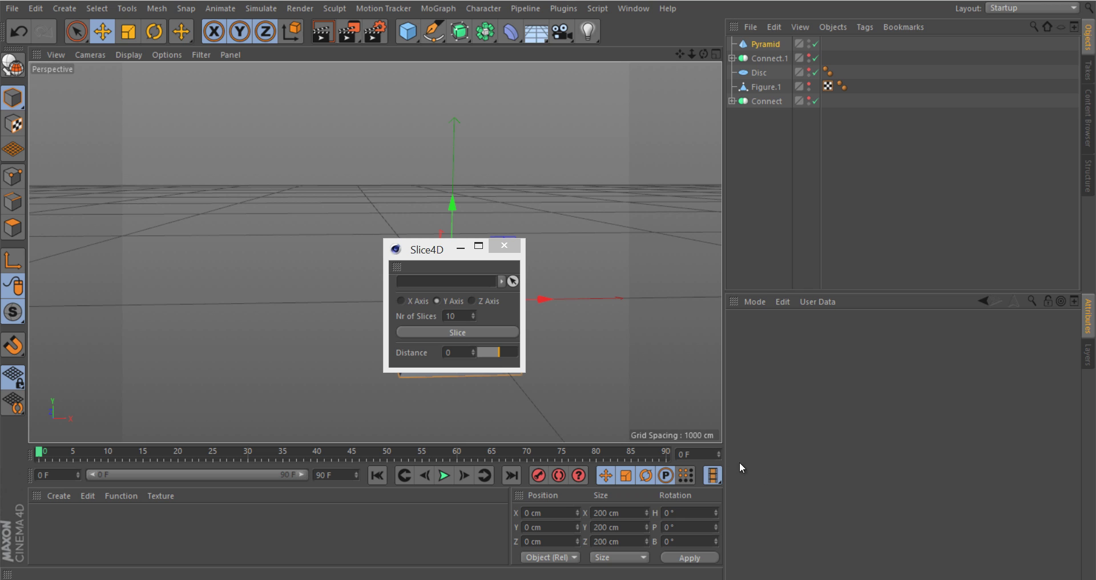
Step: Load the Pyramid into Slice4D and cut it into 10 slices along Y
left_click_drag(440, 255, 948, 416)
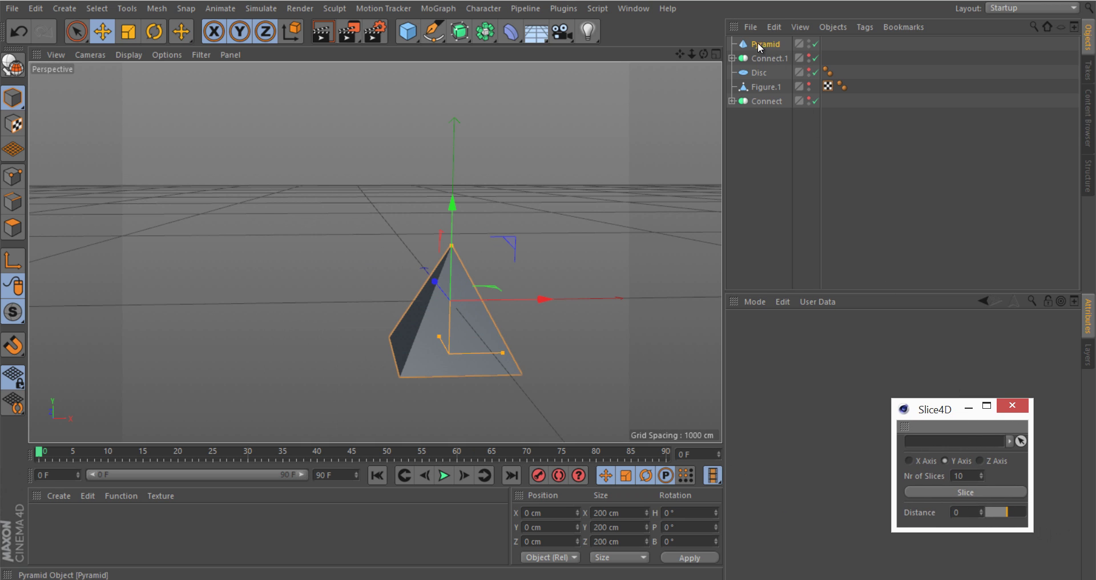
left_click_drag(759, 47, 929, 445)
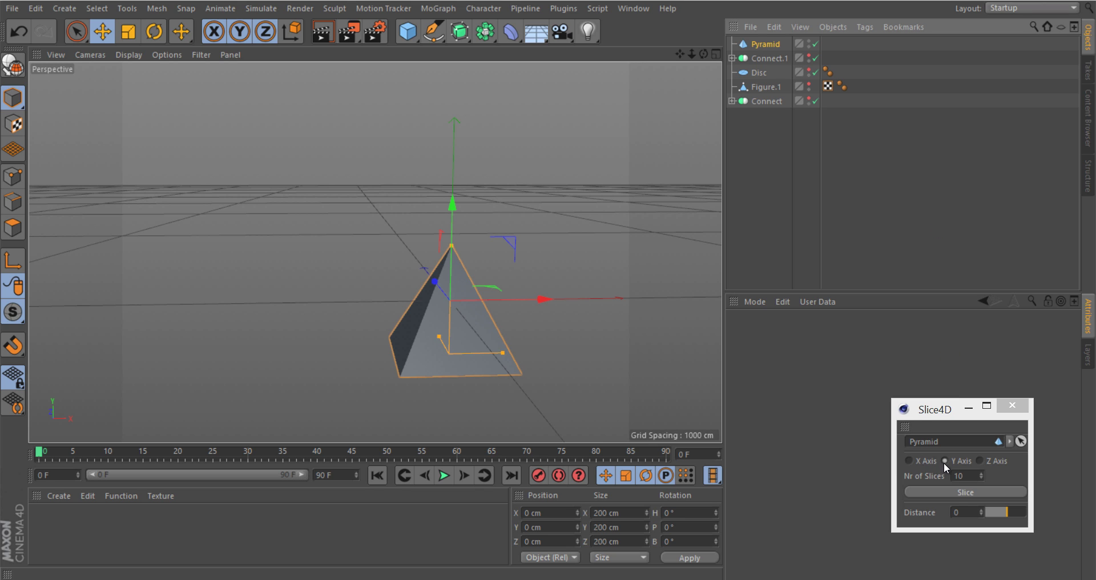
left_click(963, 495)
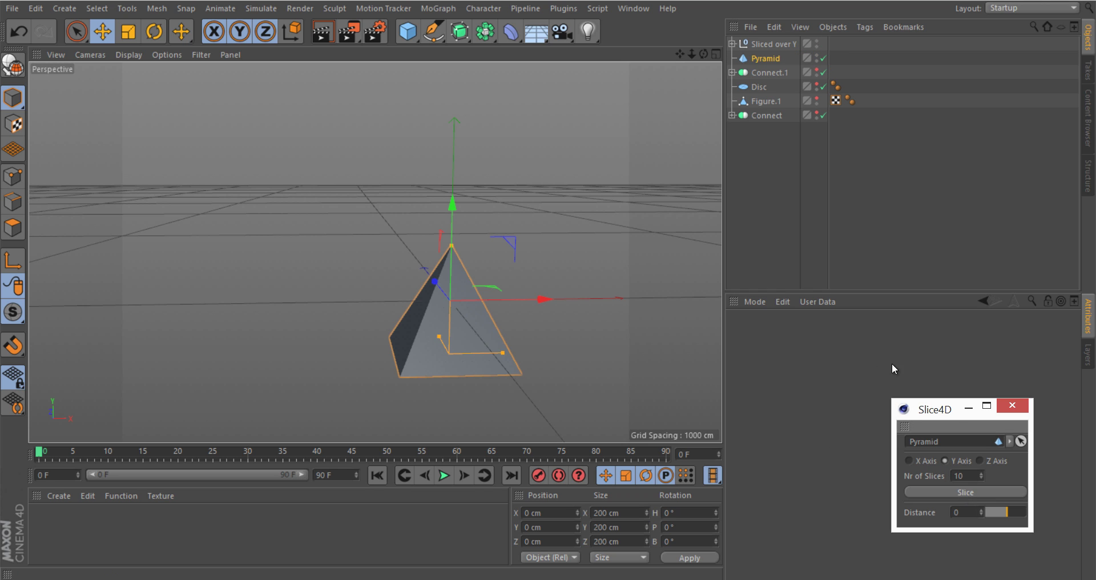
Step: Spread the pyramid slices apart vertically to a distance of 24
left_click_drag(1011, 512, 1017, 511)
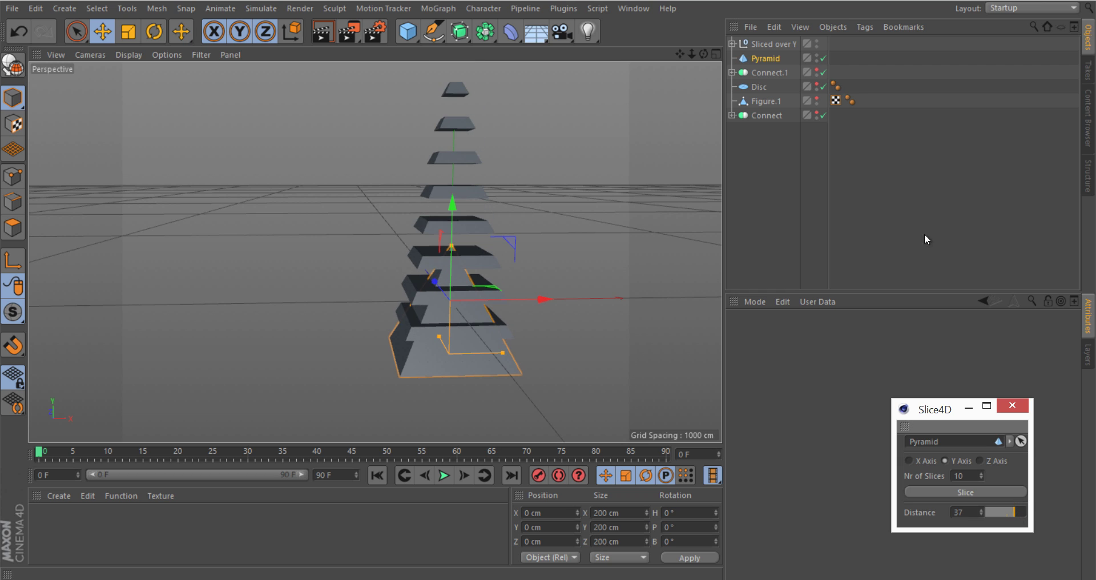
left_click(816, 56)
mouse_move(1016, 512)
left_mouse_down()
mouse_move(988, 509)
mouse_move(1011, 508)
left_mouse_up()
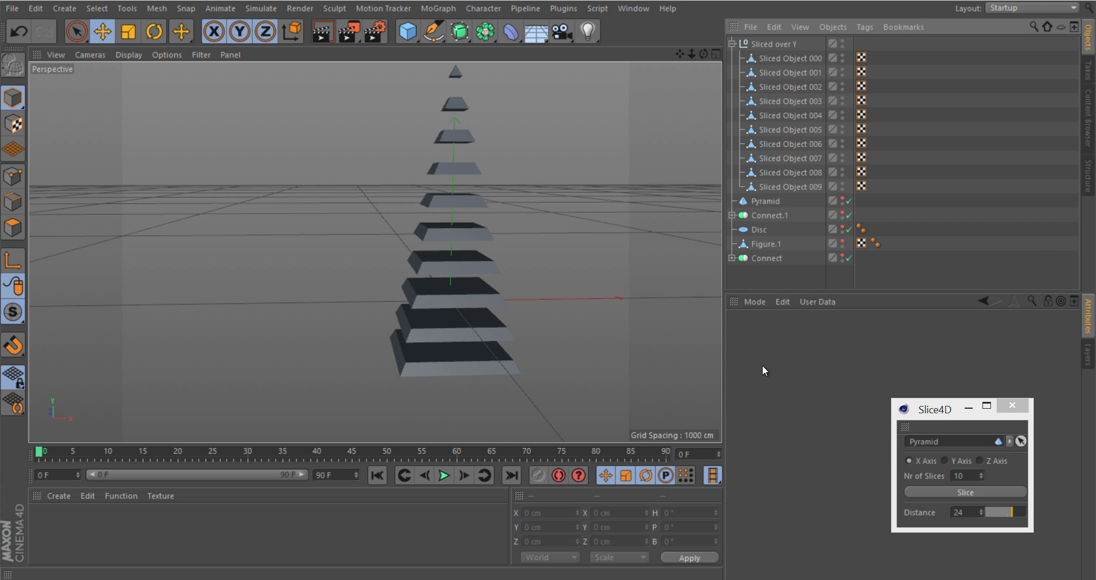
Step: Cut Sliced Object 005 into ten pieces along X, spaced 54 apart sideways
left_click(763, 131)
left_click_drag(763, 134, 938, 448)
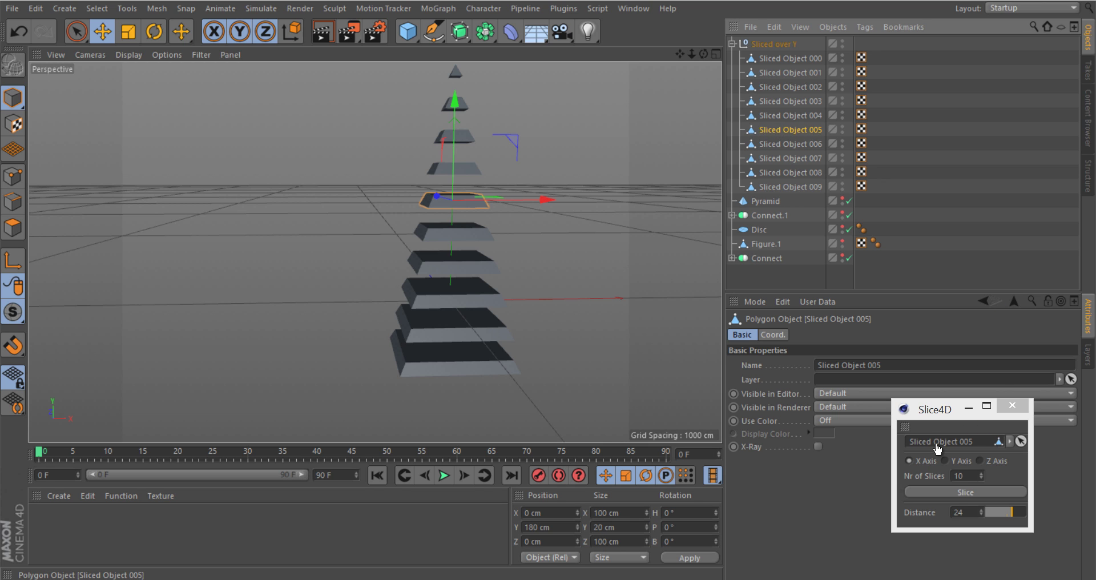
left_click(954, 493)
mouse_move(1000, 511)
left_mouse_down()
mouse_move(990, 513)
mouse_move(1015, 512)
mouse_move(997, 507)
left_mouse_up()
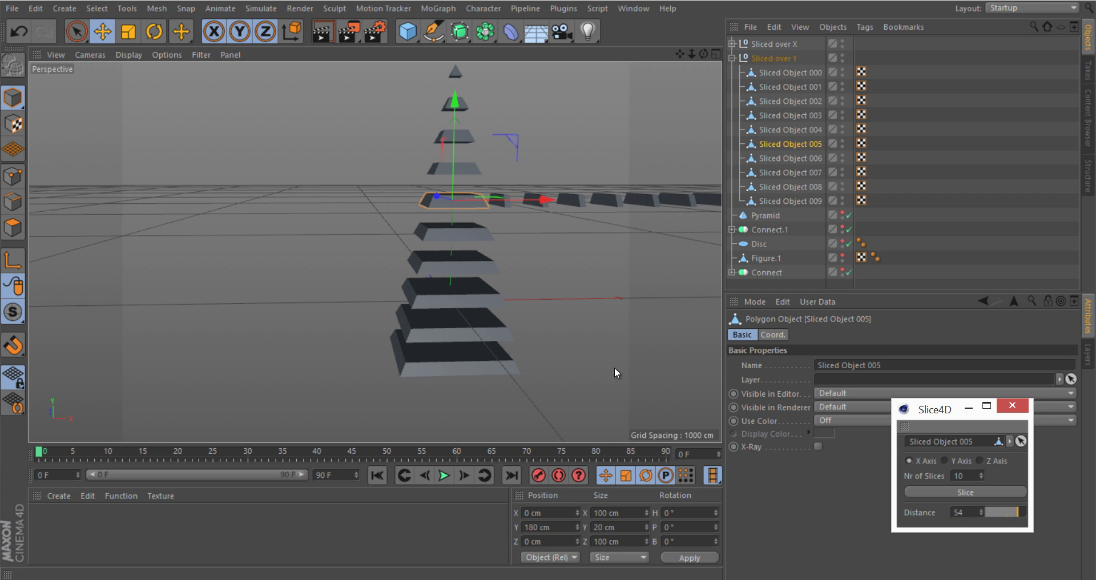
left_click_drag(549, 303, 484, 361, "alt")
Step: Delete the Sliced over Y and Sliced over X pyramid groups
left_click(732, 58)
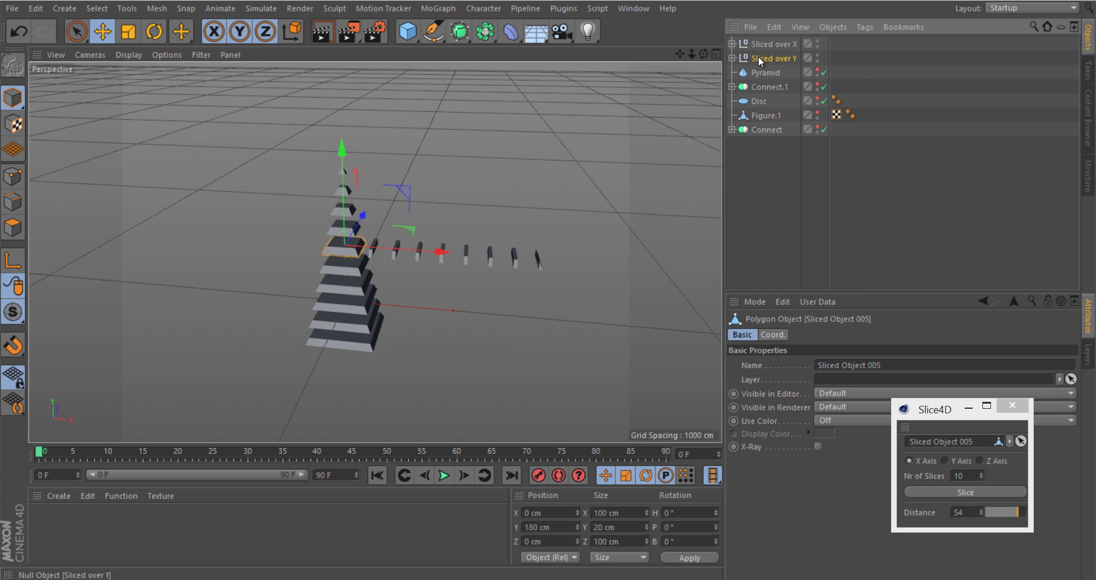
left_click(758, 58)
key("Delete")
left_click(757, 43)
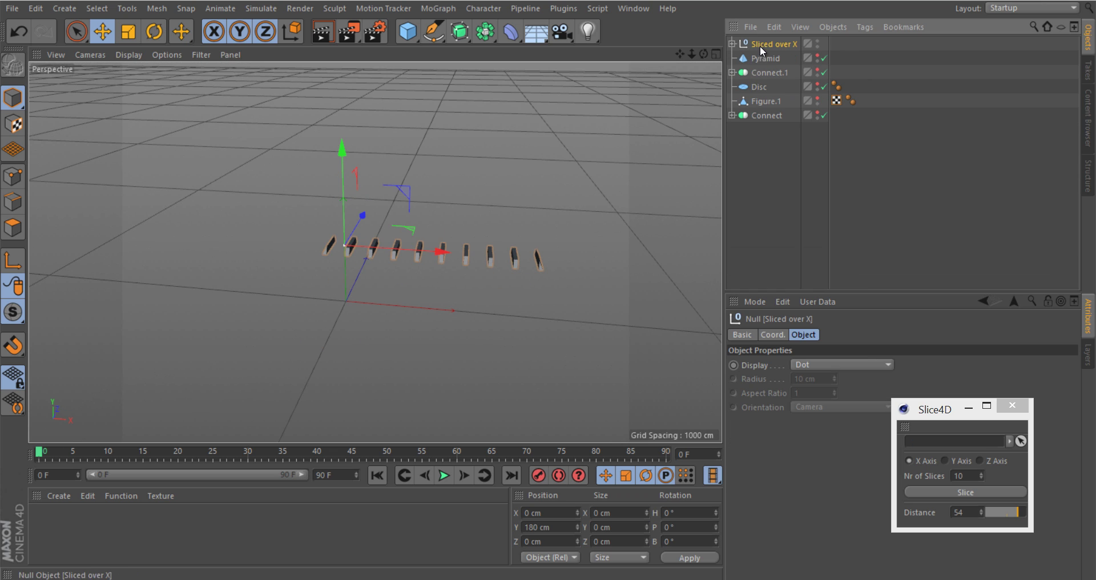
key("Delete")
Step: Make the torus-and-sphere Connect group visible and load it into Slice4D
left_click(732, 101)
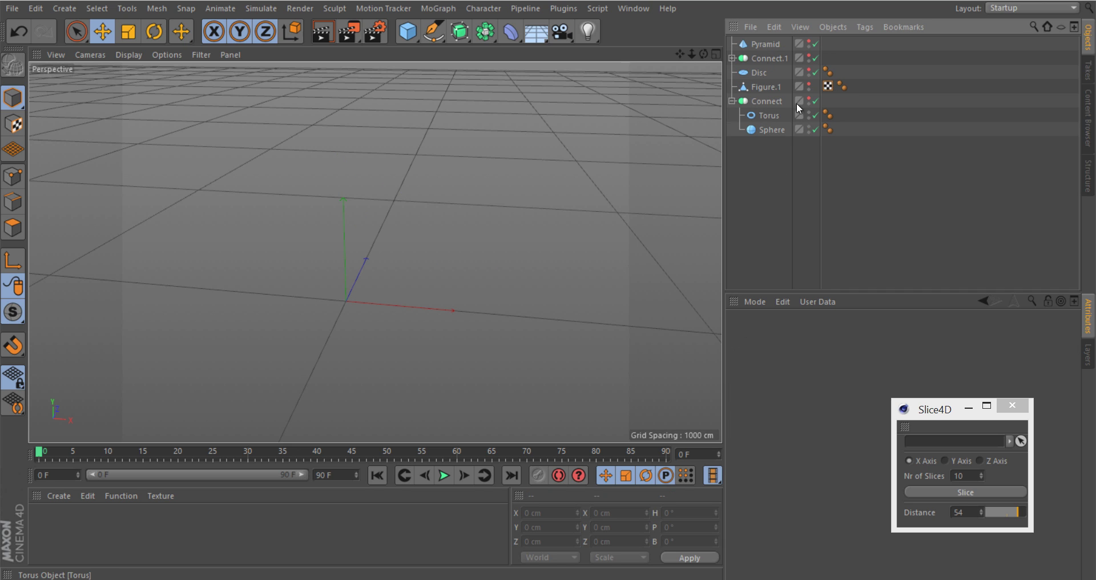
left_click(809, 98)
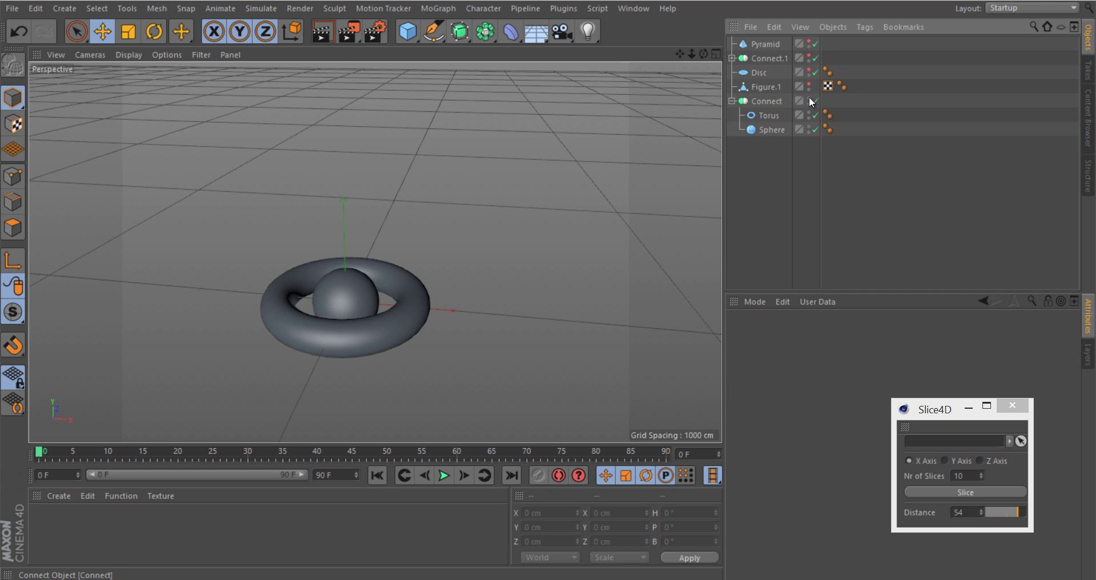
left_click(763, 116)
left_click(762, 129)
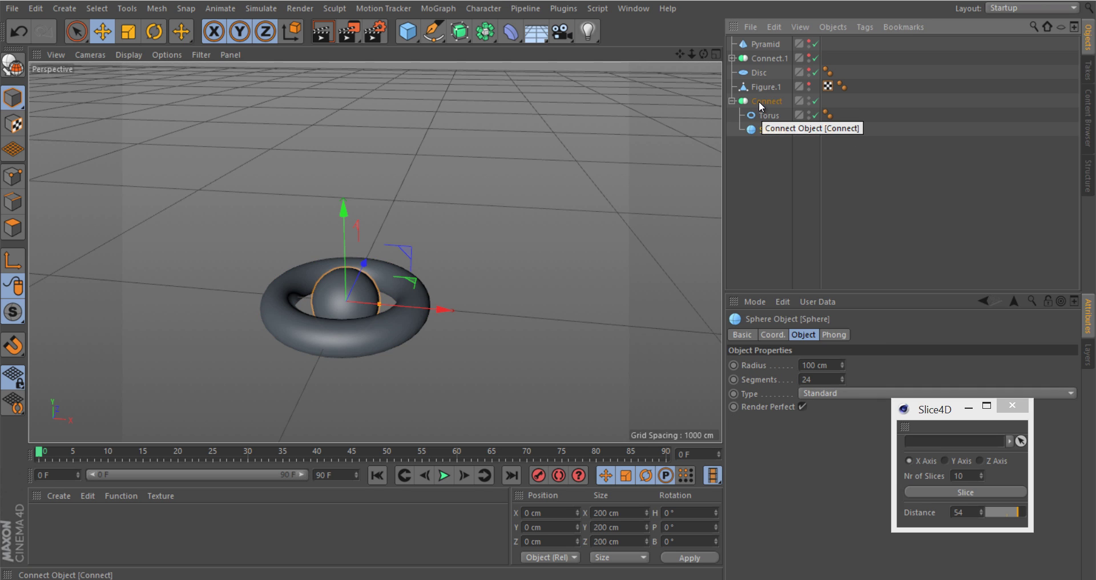
left_click_drag(762, 104, 920, 445)
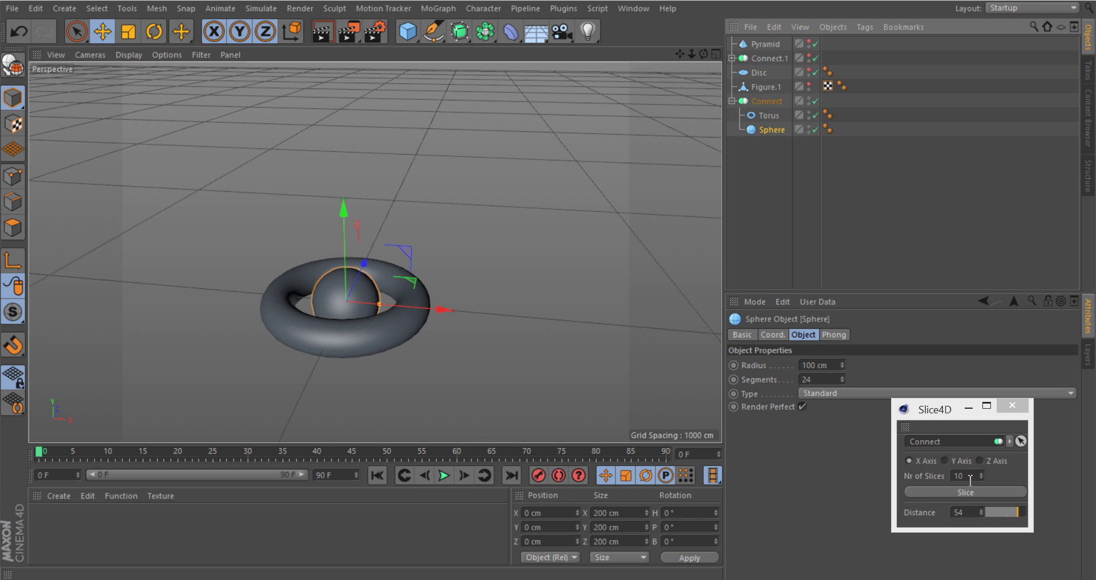
Step: Slice the Connect object into 10 pieces along Y and hide the original Connect
left_click(945, 461)
left_click(960, 492)
left_click_drag(1012, 515, 1020, 512)
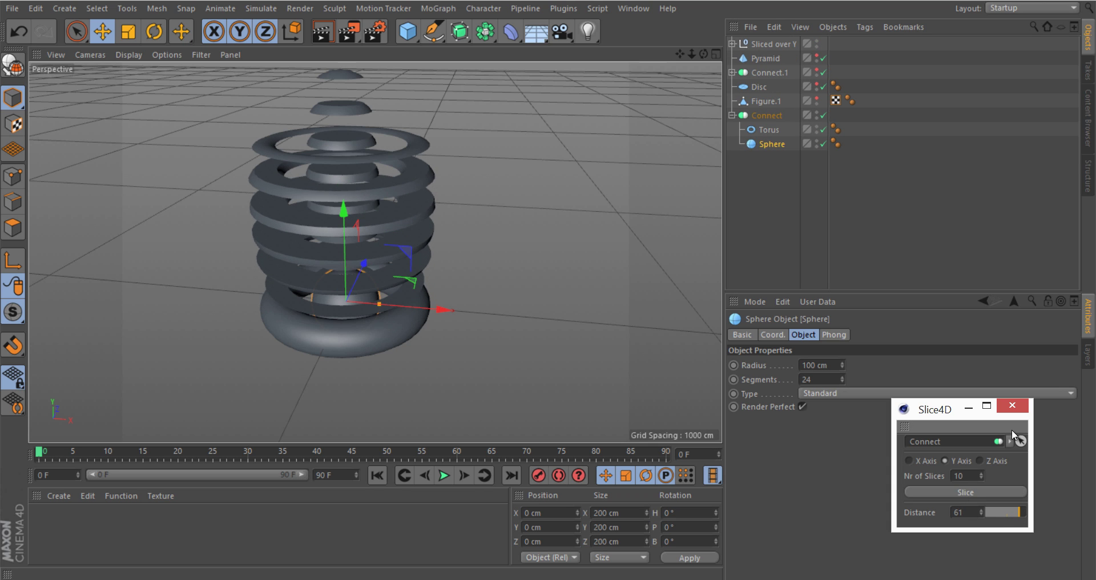
left_click(815, 113)
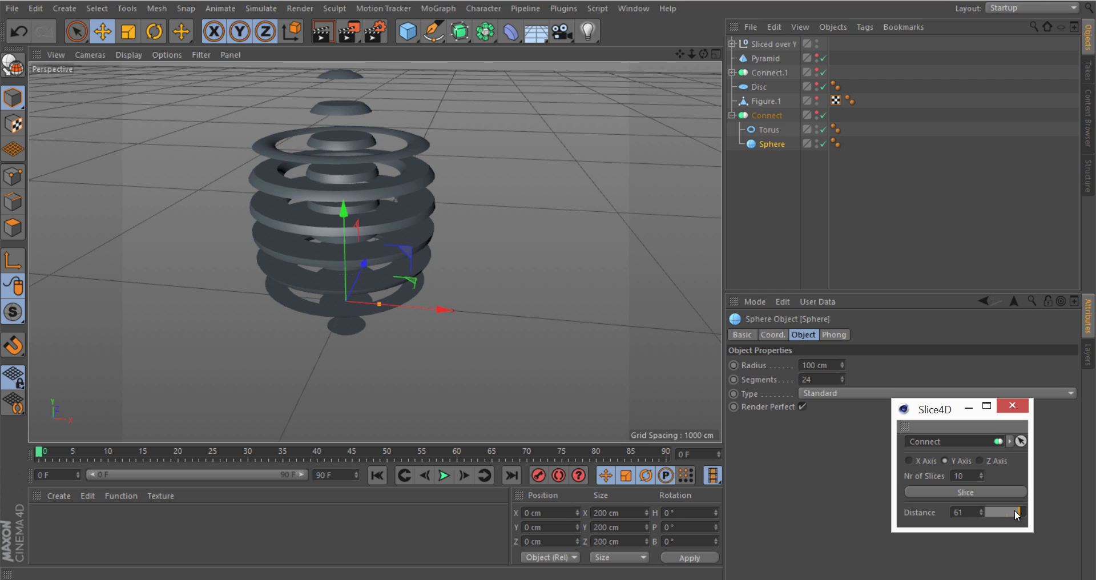
Step: Fine-tune the spacing of the torus-and-sphere slices and select the Sliced over Y group
mouse_move(1015, 509)
left_mouse_down()
mouse_move(1006, 510)
mouse_move(1019, 510)
left_mouse_up()
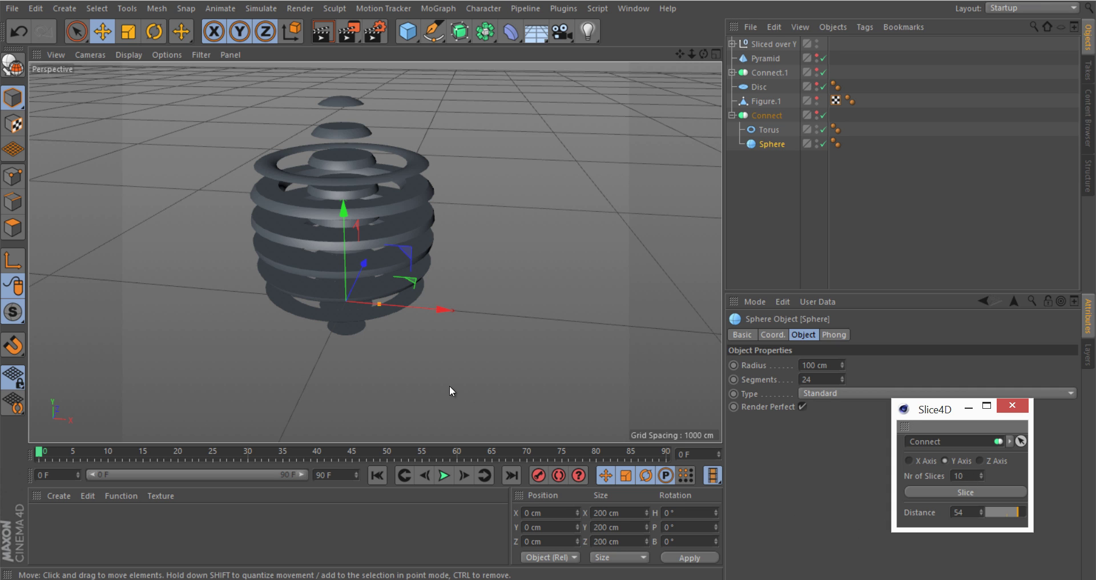
left_click_drag(448, 386, 356, 374, "alt")
mouse_move(1017, 512)
left_mouse_down()
mouse_move(983, 510)
mouse_move(1032, 514)
mouse_move(996, 513)
mouse_move(1024, 512)
left_mouse_up()
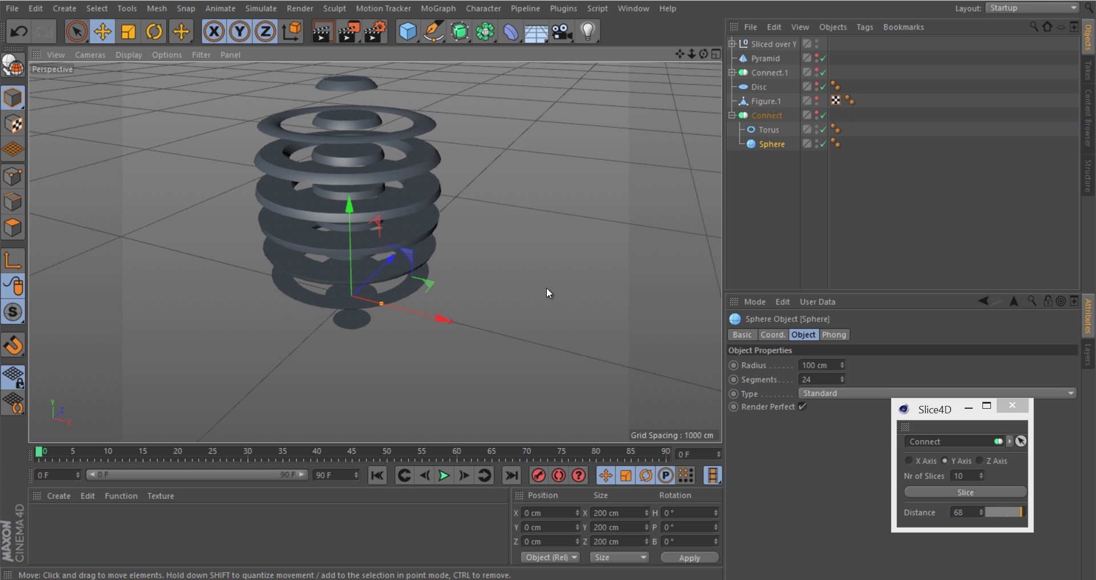
left_click_drag(546, 293, 498, 337, "alt")
left_click(765, 43)
Step: Delete the sliced torus-and-sphere group, show the Disc, and load it into Slice4D
key("Delete")
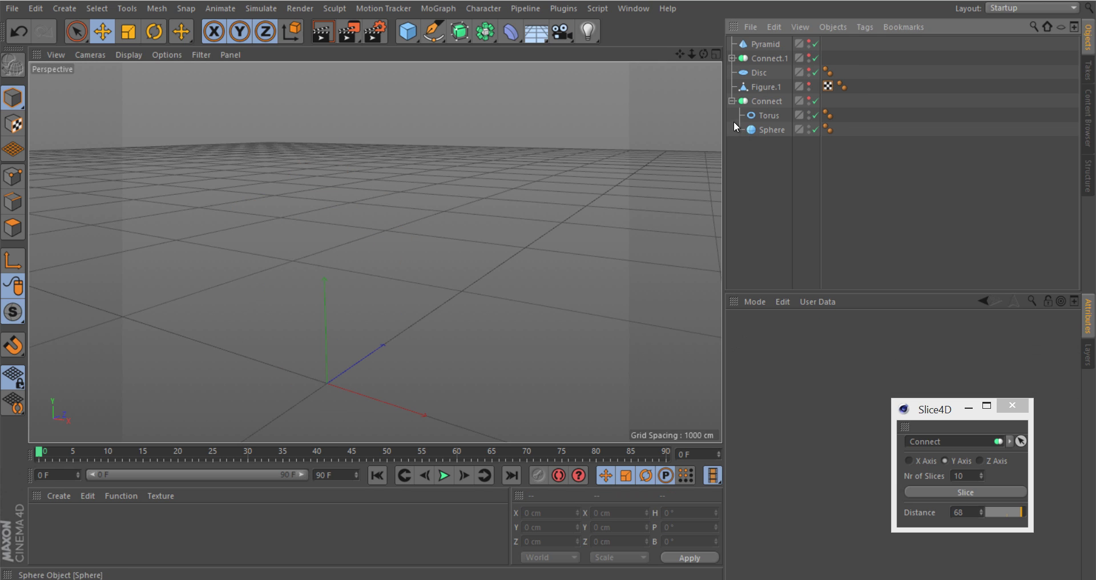
left_click(753, 74)
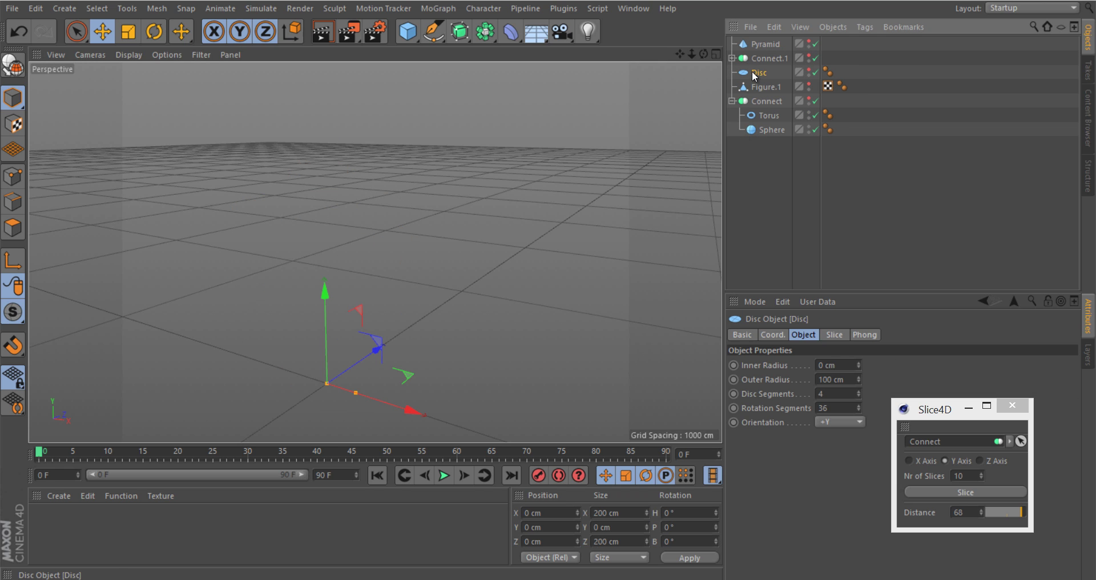
left_click(809, 69)
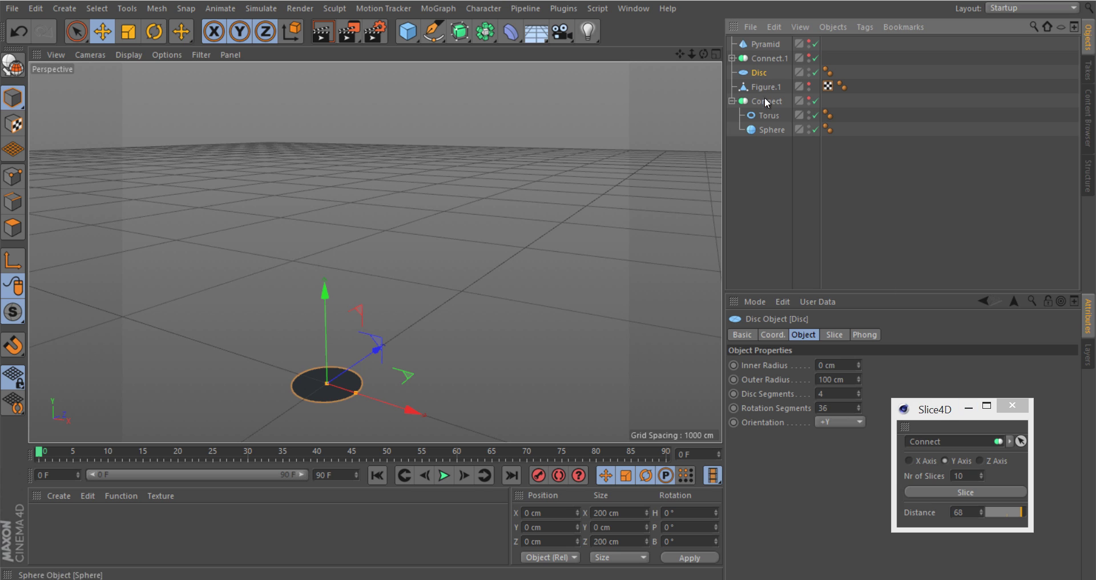
left_click_drag(758, 76, 945, 442)
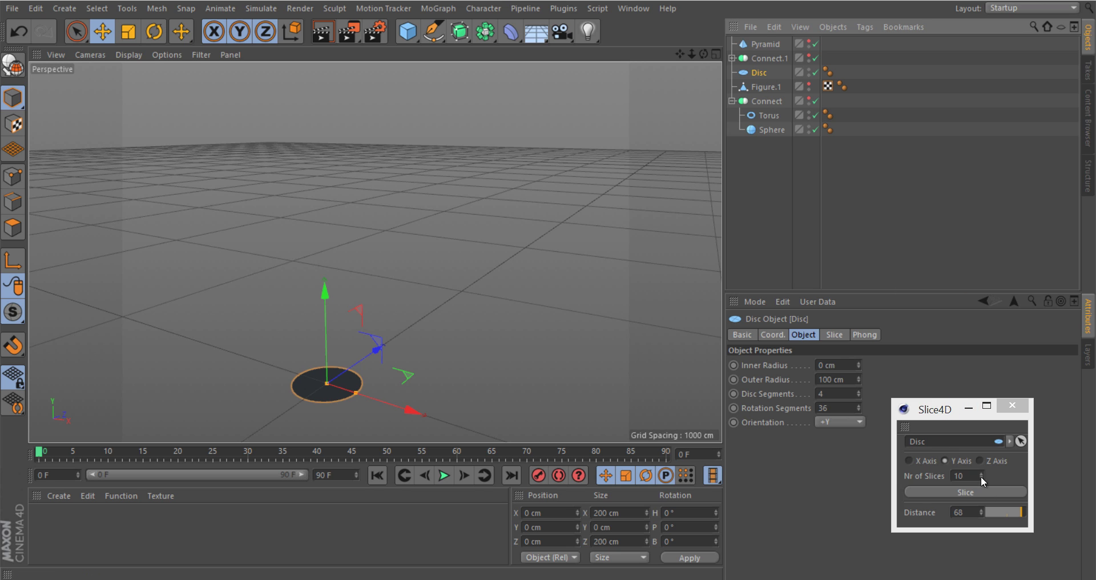
Step: Slice the disc into ten Y-axis pieces and set the slice distance to -3
left_click(961, 491)
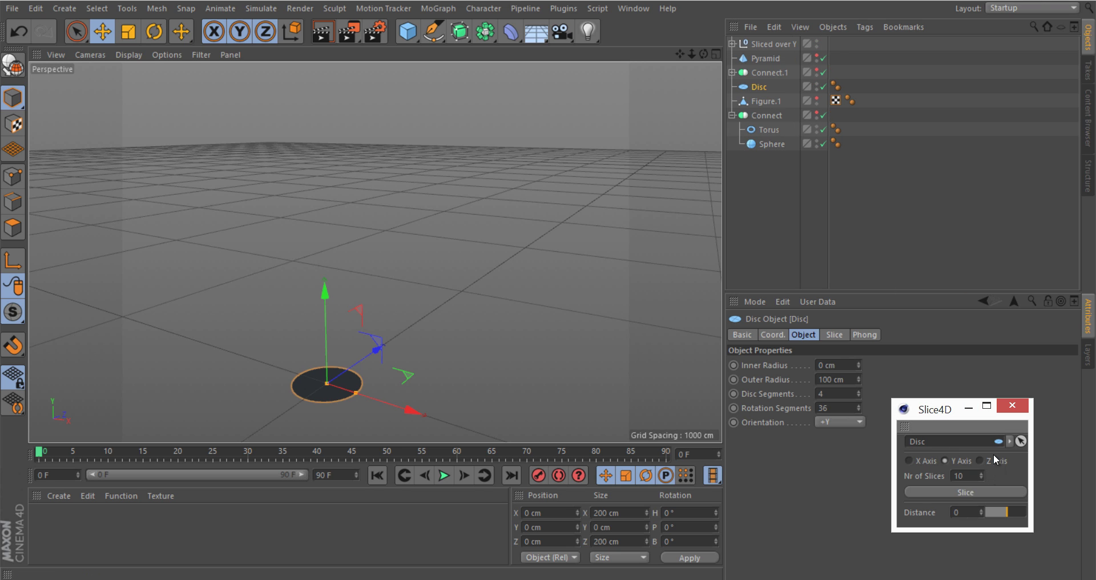
left_click(732, 42)
left_click(773, 58)
left_click(731, 43)
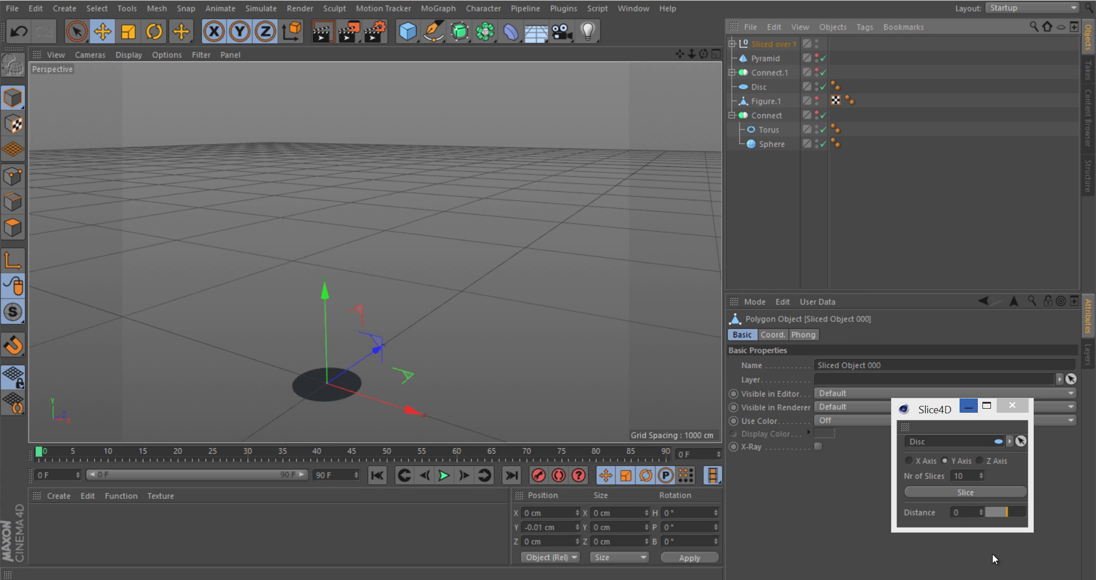
left_click_drag(999, 509, 1012, 521)
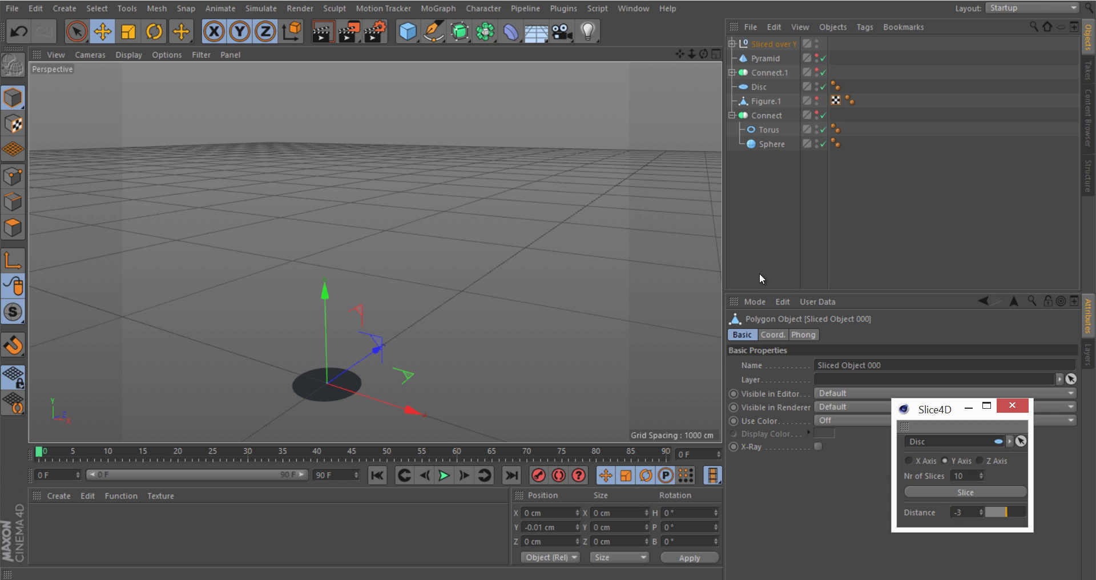
Step: Delete the sliced disc group and hide the Disc
left_click(753, 43)
key("Delete")
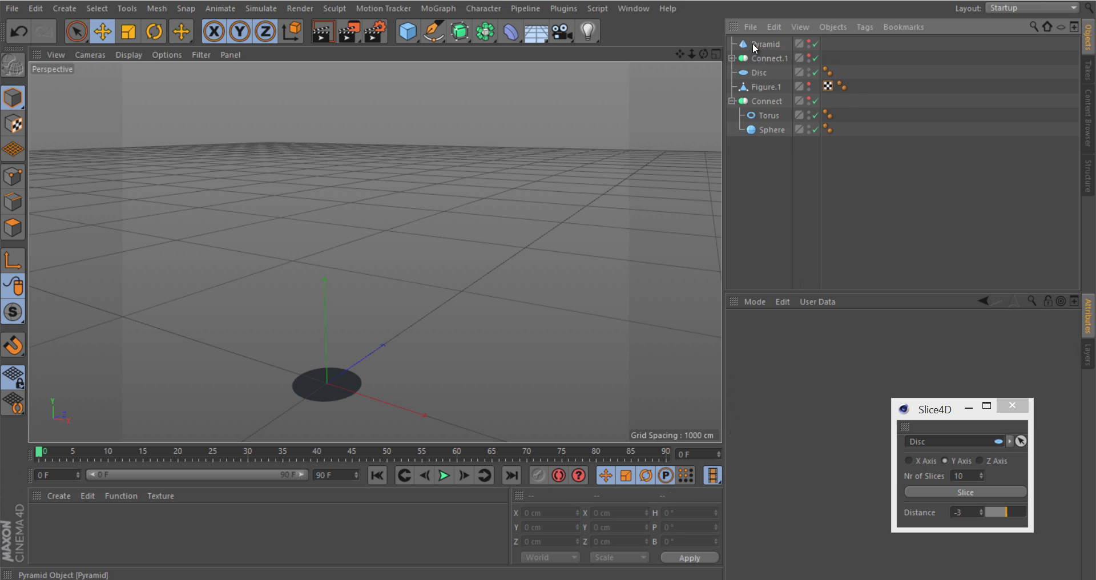
left_click(731, 101)
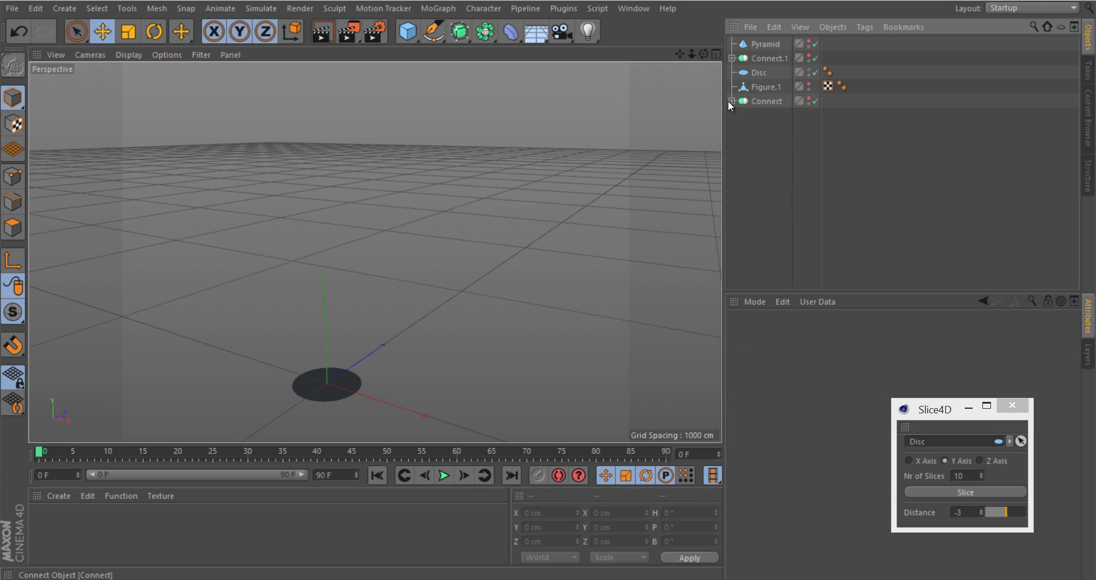
left_click(809, 72)
Step: Show the Connect.1 bent cylinder and center it in the view
left_click(731, 59)
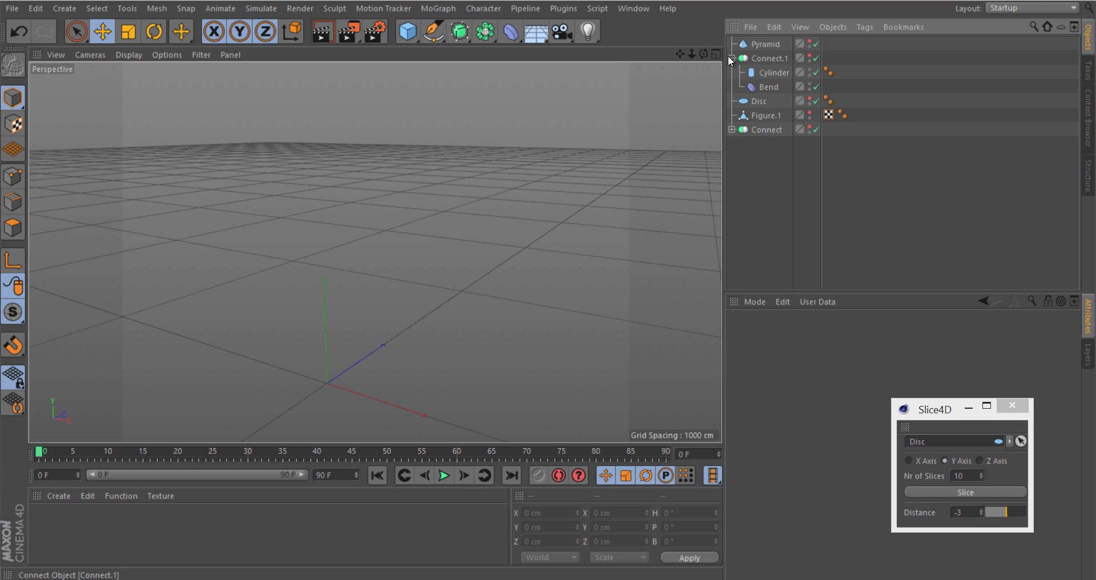
left_click(759, 59)
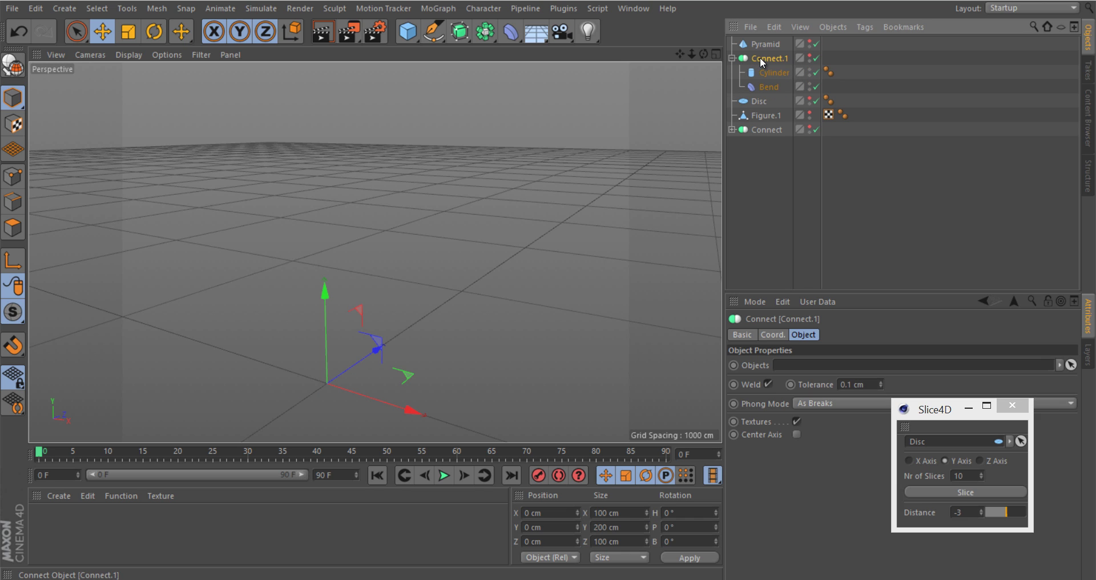
left_click(810, 55)
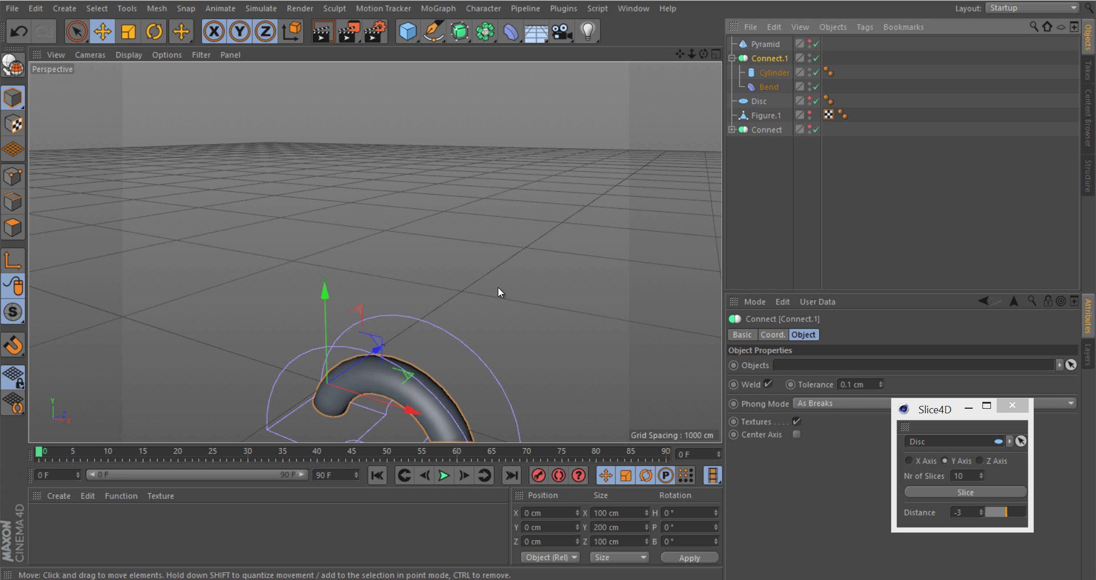
middle_click_drag(497, 286, 500, 165, "alt")
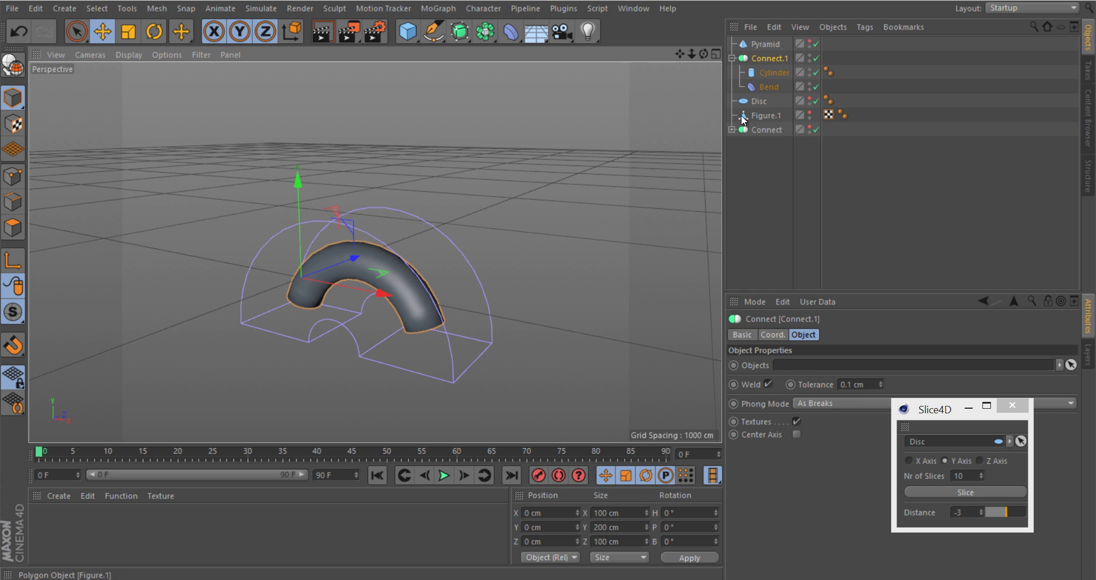
Step: Set the Bend deformer's Strength to 180°
left_click(766, 86)
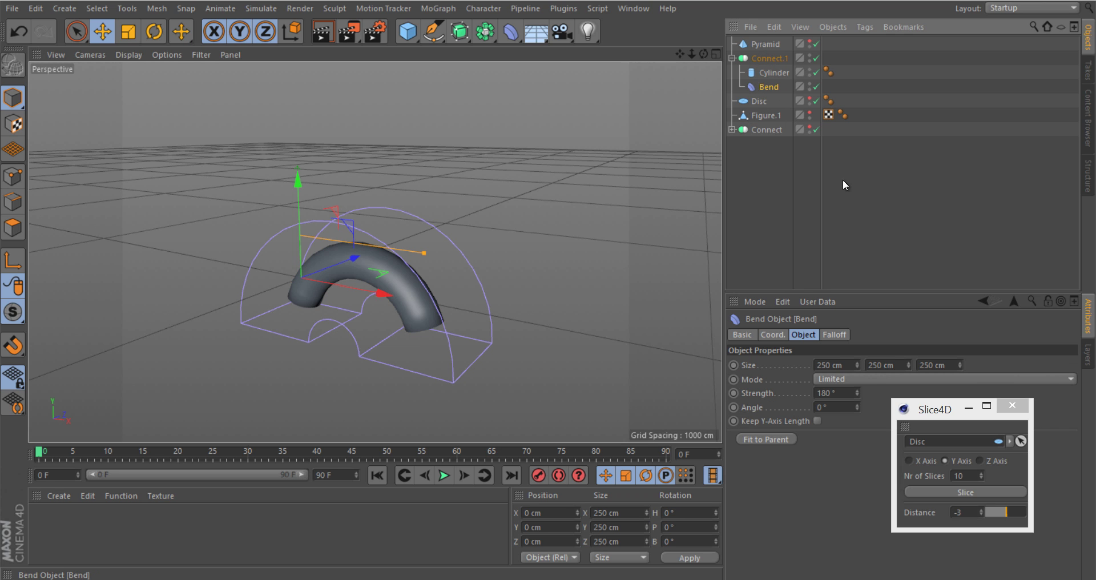
left_click_drag(858, 389, 857, 394)
left_click(831, 394)
key("BackSpace")
key("BackSpace")
key("BackSpace")
type("180")
key("Return")
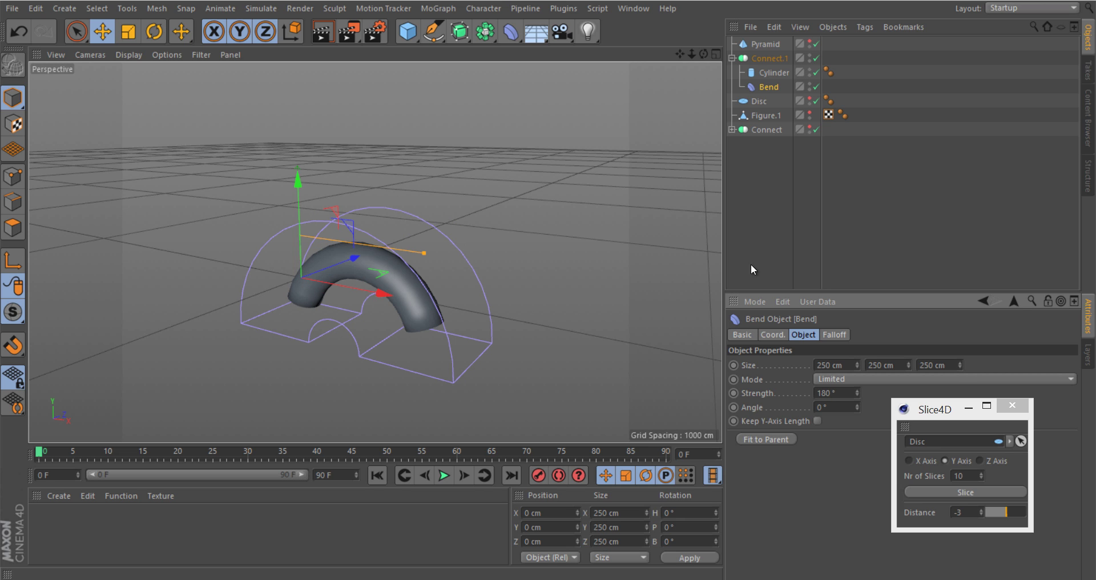
Step: Cut Connect.1 into ten Y-axis slices and spread them apart to distance 17
left_click_drag(765, 58, 948, 449)
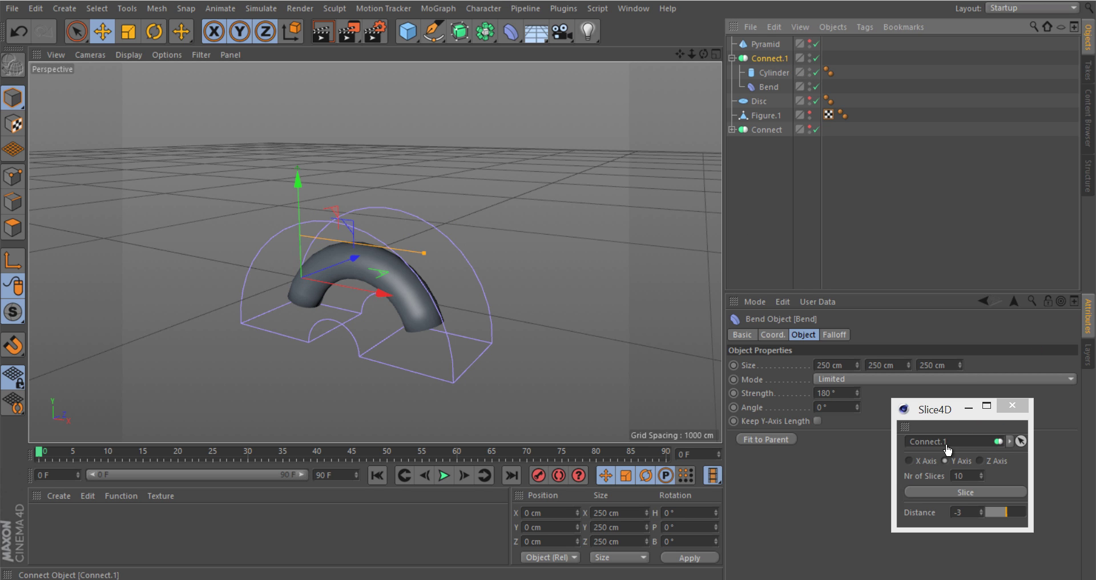
left_click(958, 493)
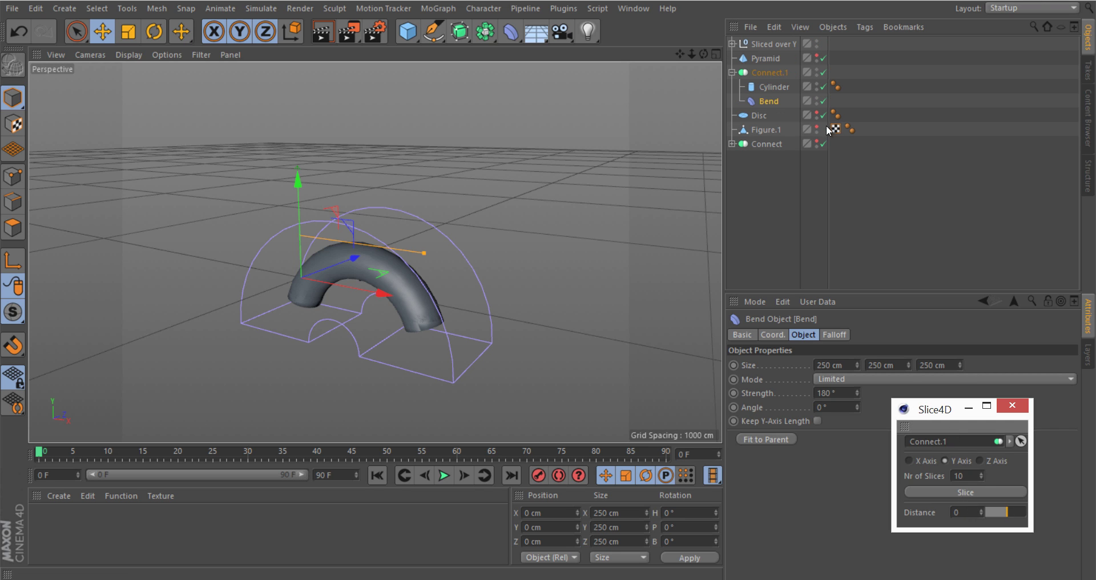
left_click(817, 71)
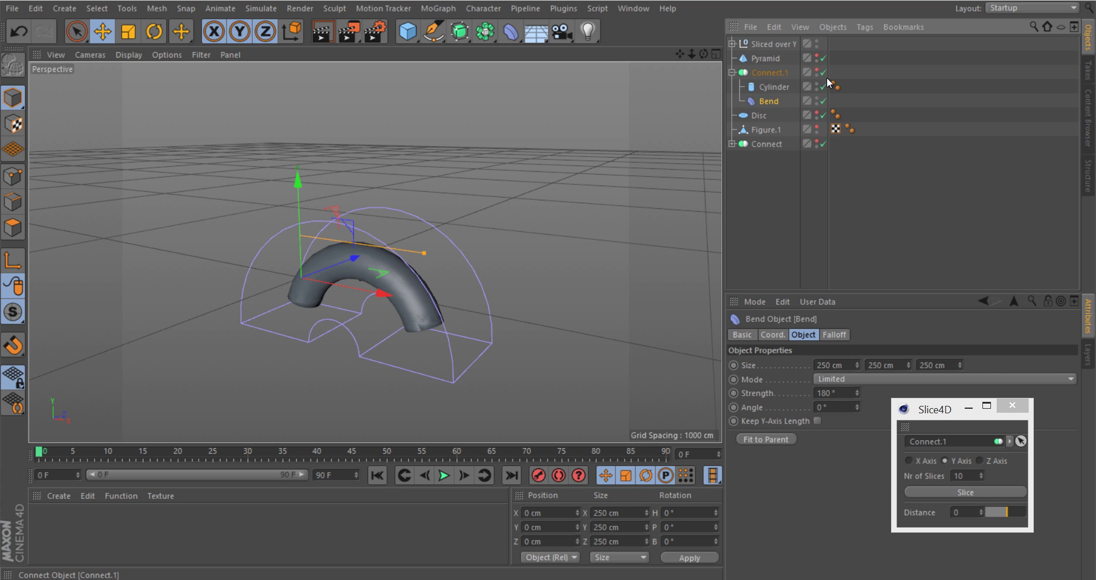
mouse_move(1004, 512)
left_mouse_down()
mouse_move(995, 511)
mouse_move(1016, 513)
mouse_move(987, 511)
mouse_move(1011, 508)
left_mouse_up()
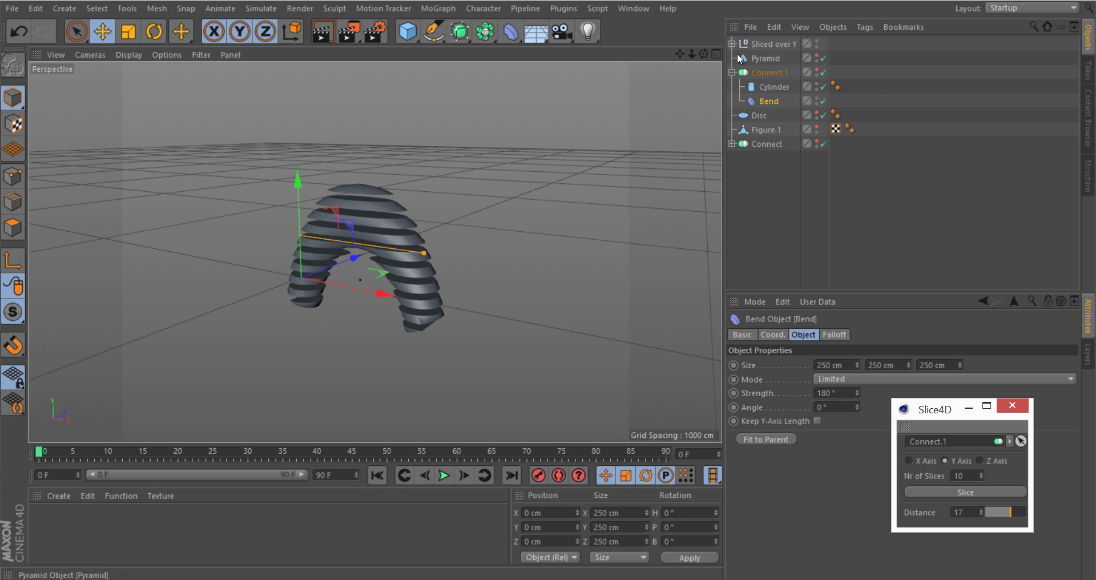
Step: Set the Phong Angle of all ten slices' Phong tags to 70°
left_click(732, 44)
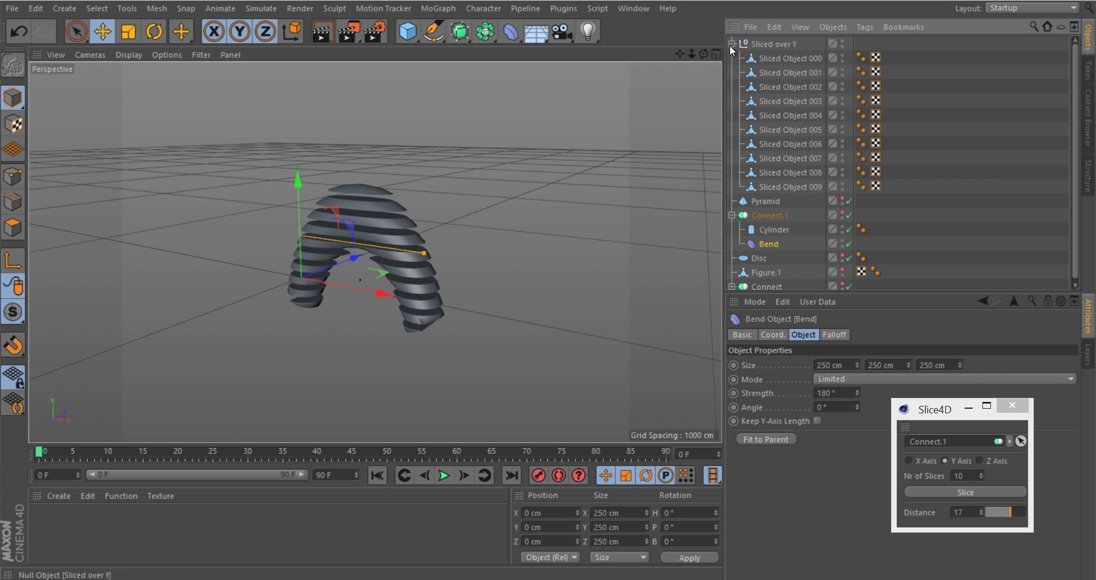
left_click(860, 57)
left_click(861, 188, "shift")
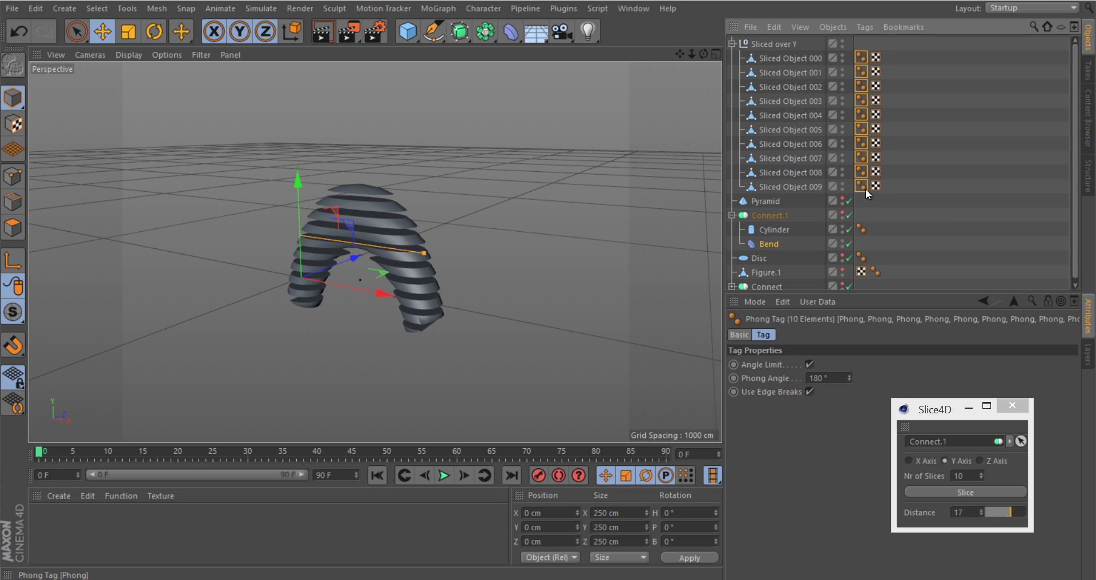
left_click(836, 379)
type("70")
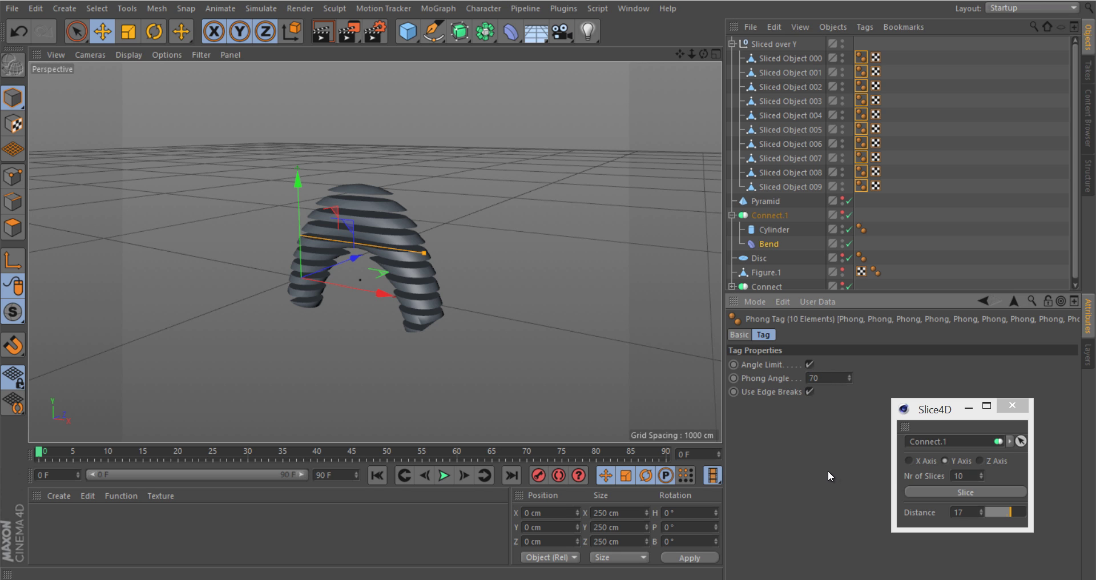
key("Return")
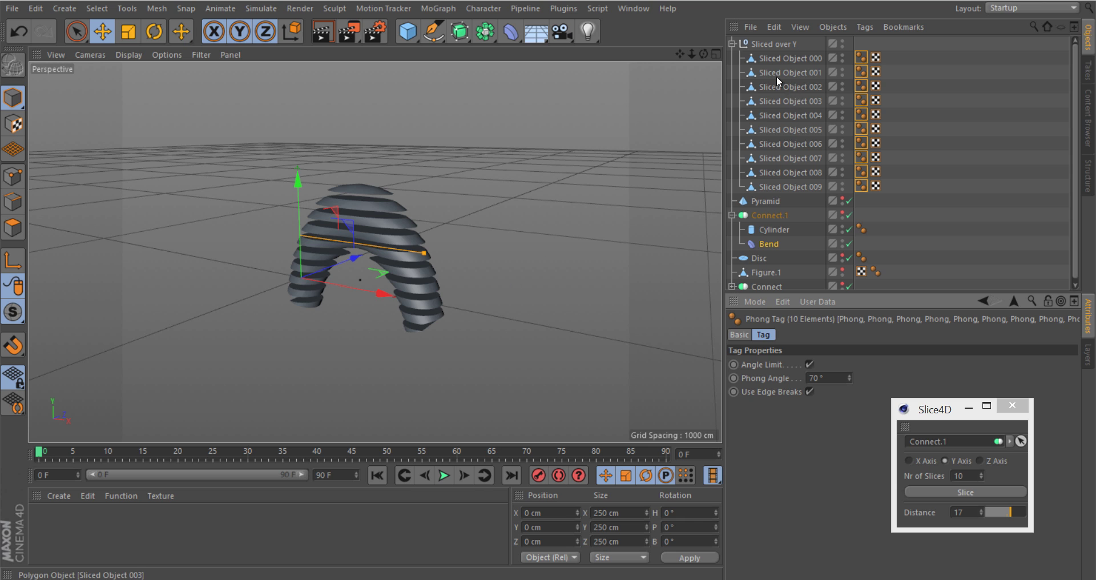
Step: Delete the Sliced over Y cylinder group
left_click(732, 44)
left_click(758, 44)
key("Delete")
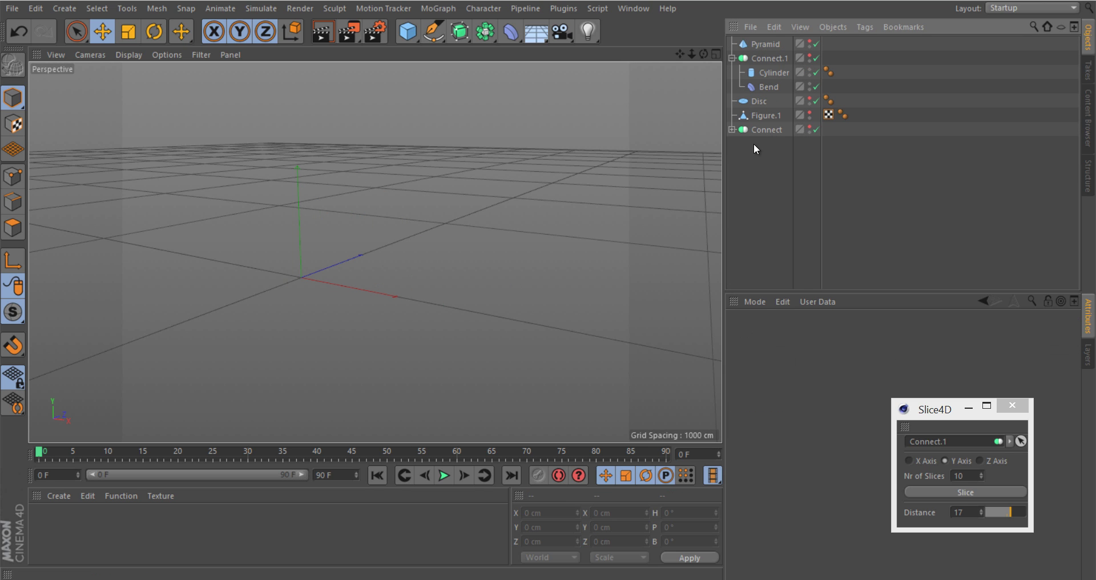
Step: Add a new Figure, convert it with Current State to Object, and delete the original
left_click(753, 115)
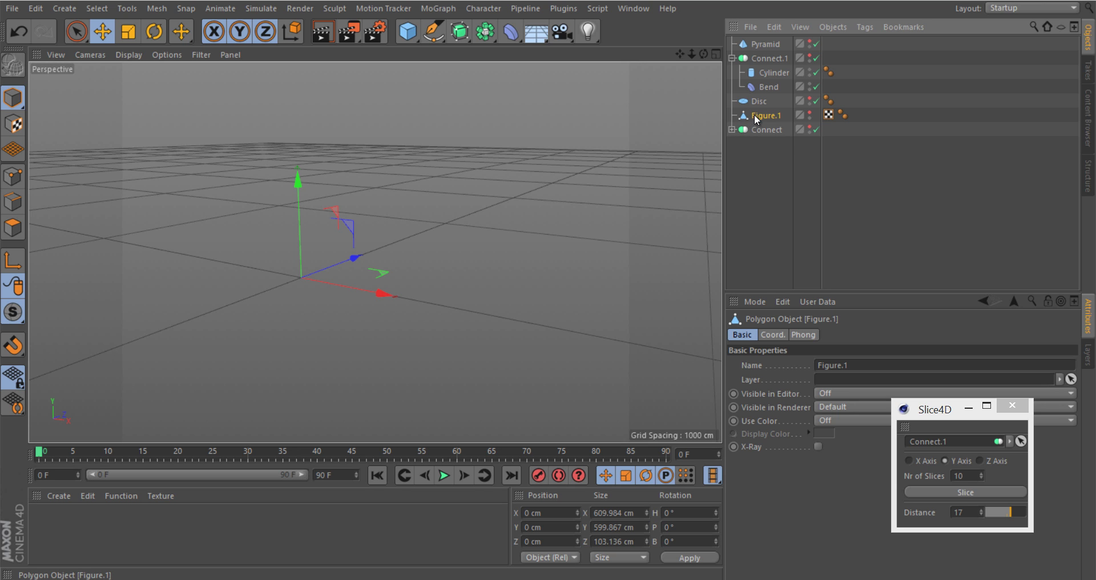
left_click(809, 114)
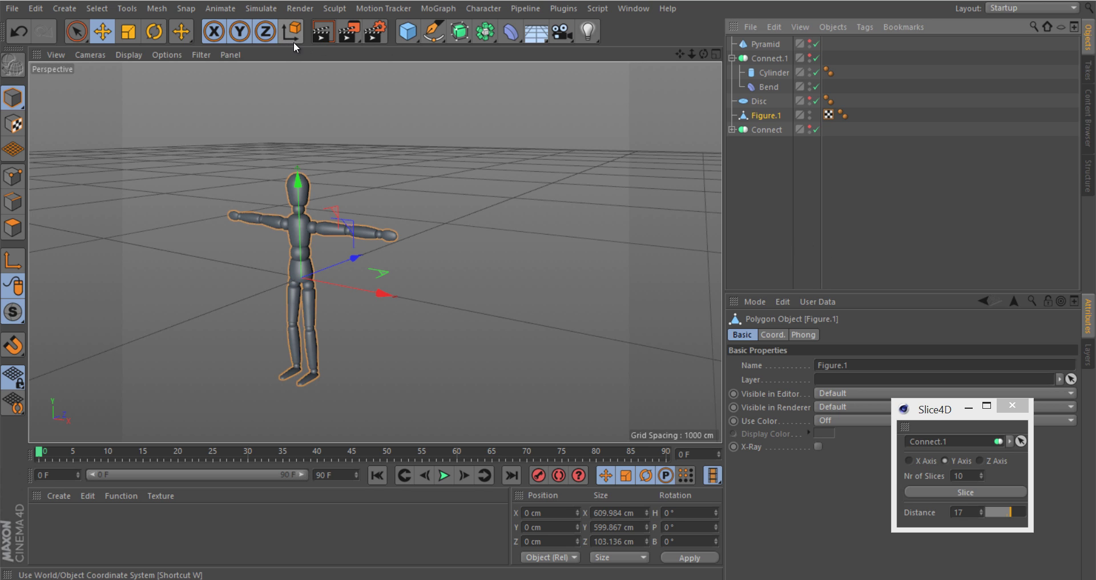
left_click_drag(401, 32, 603, 127)
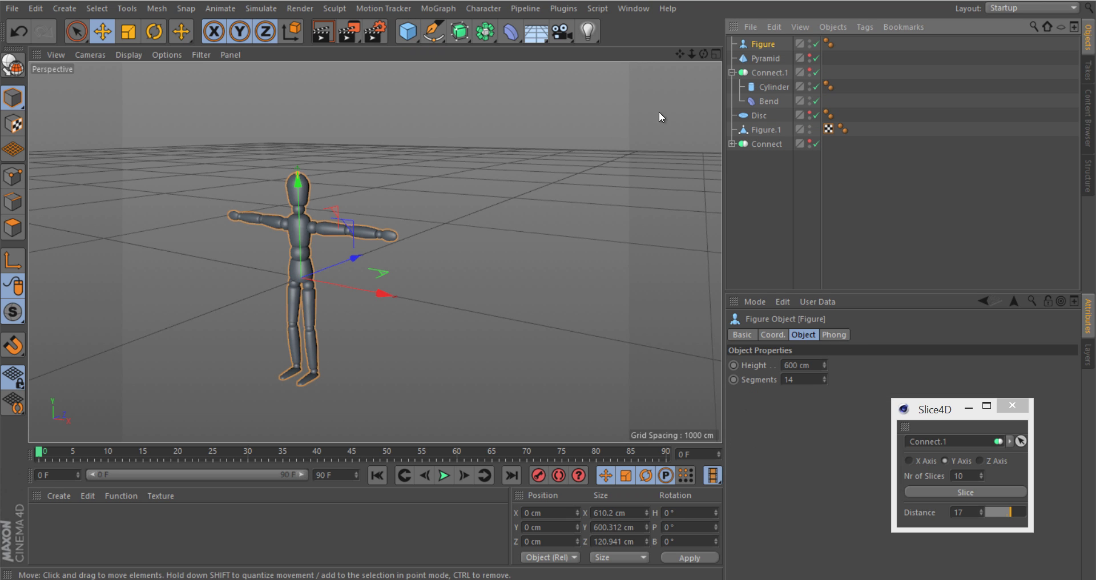
right_click(754, 44)
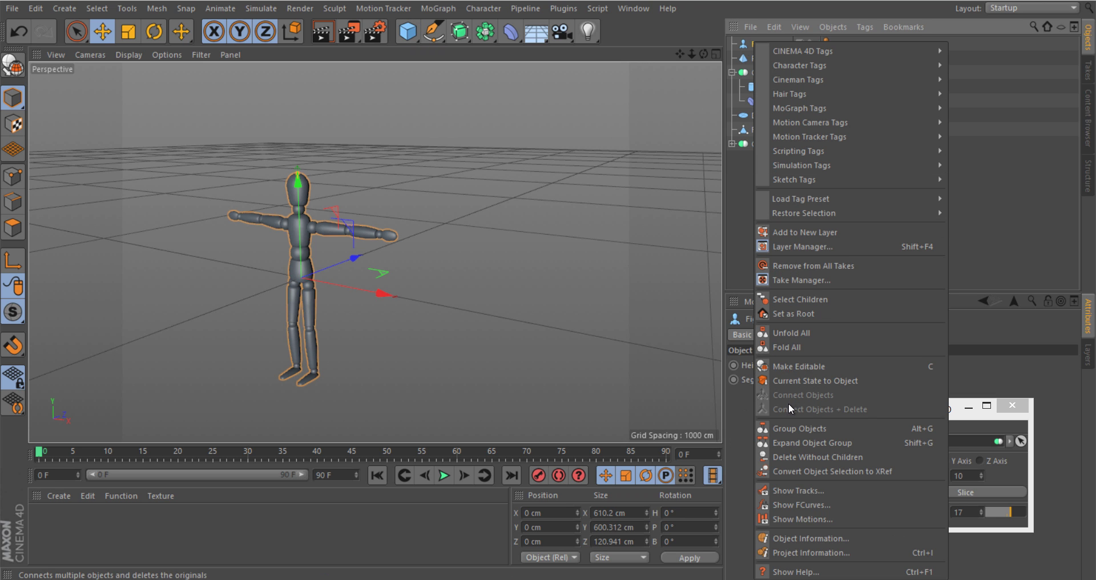
left_click(797, 381)
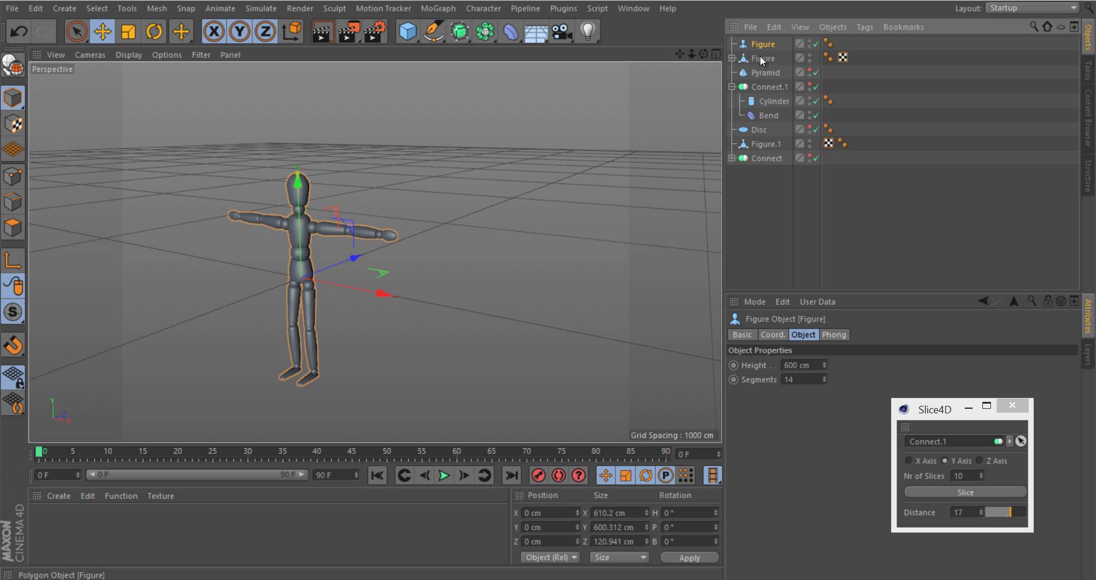
key("Delete")
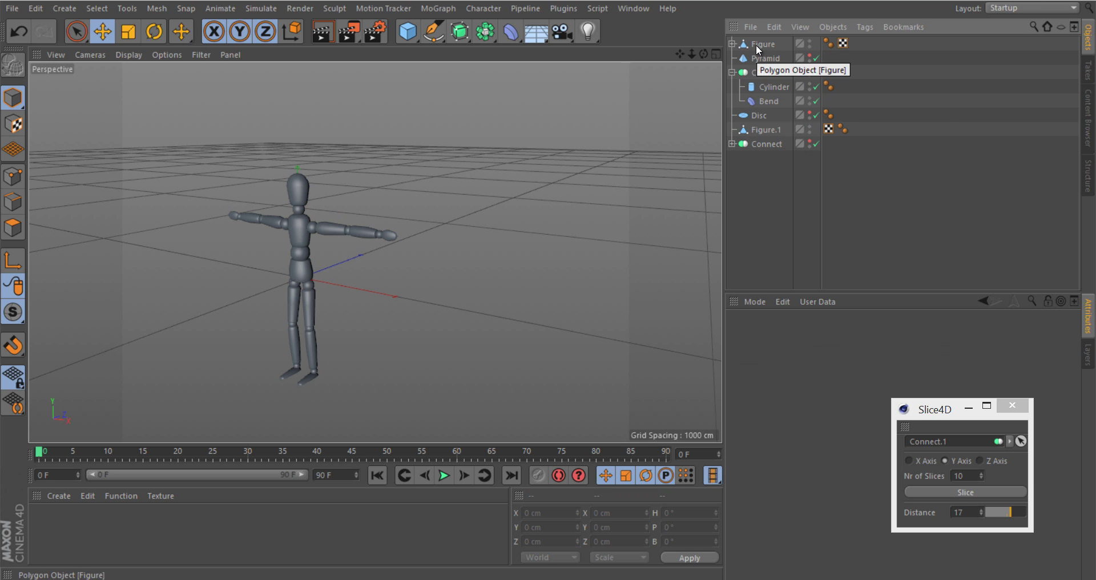
Step: Select all the figure's children and merge them with Connect Objects + Delete into Figure.2
right_click(756, 45)
left_click(789, 299)
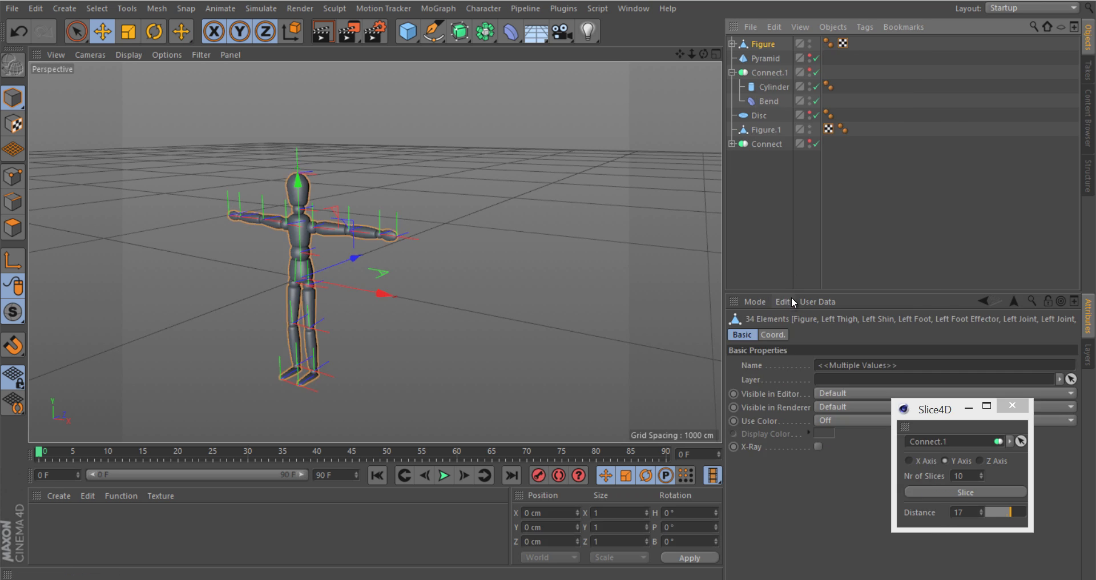
right_click(762, 43)
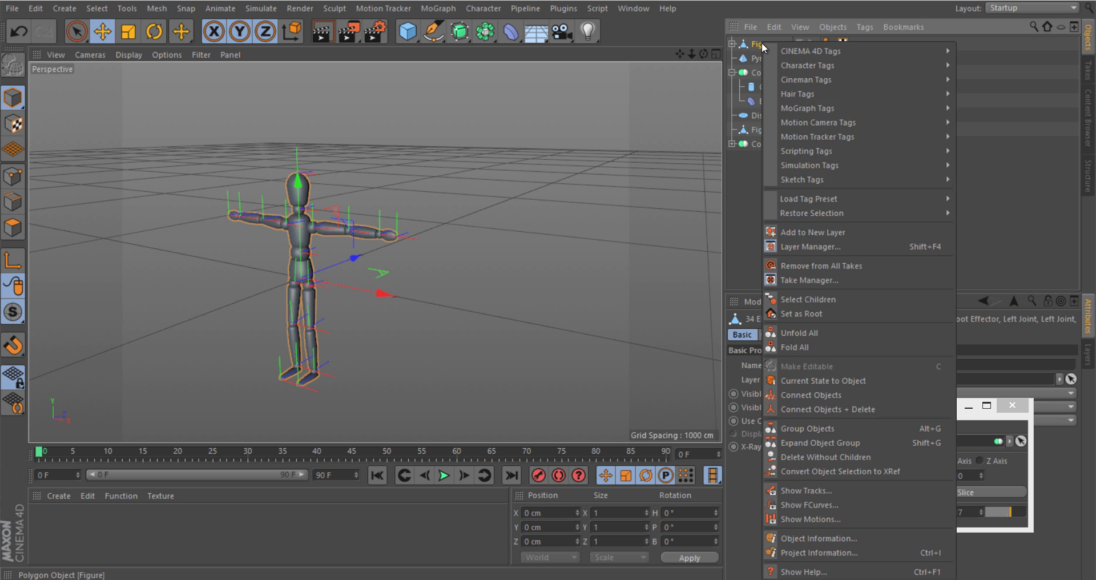
left_click(804, 410)
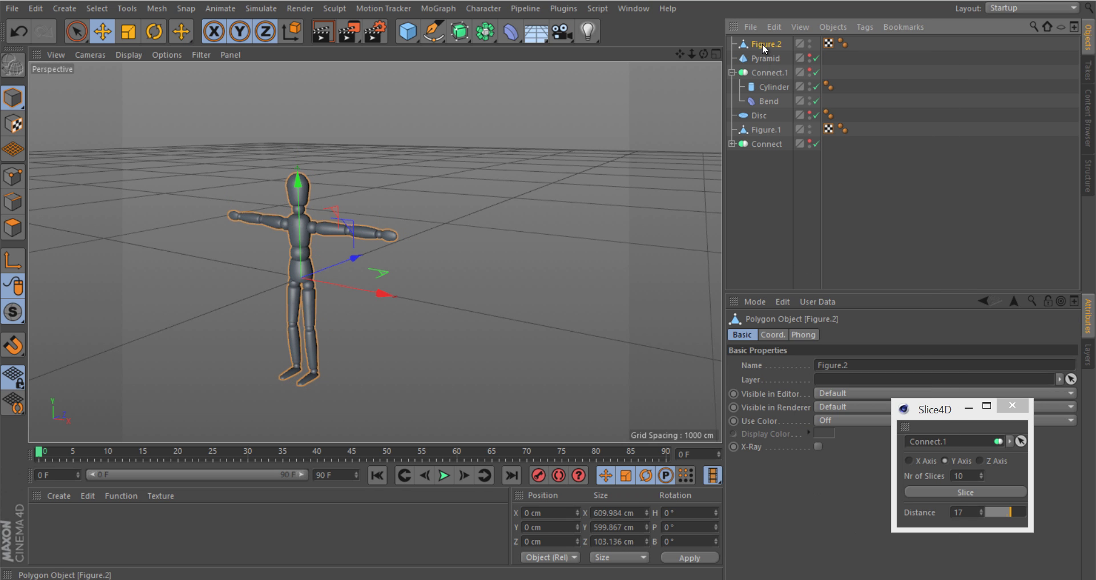
Step: Load Figure.2 into Slice4D, cut it into 25 Y-axis slices, and space them 10 apart
left_click_drag(762, 44, 916, 444)
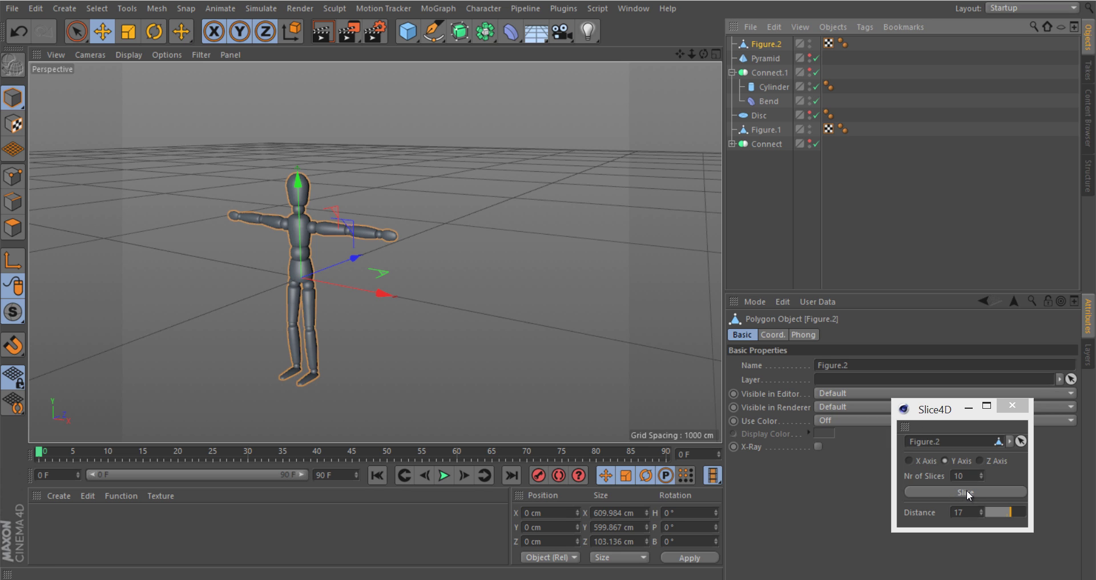
double_click(957, 476)
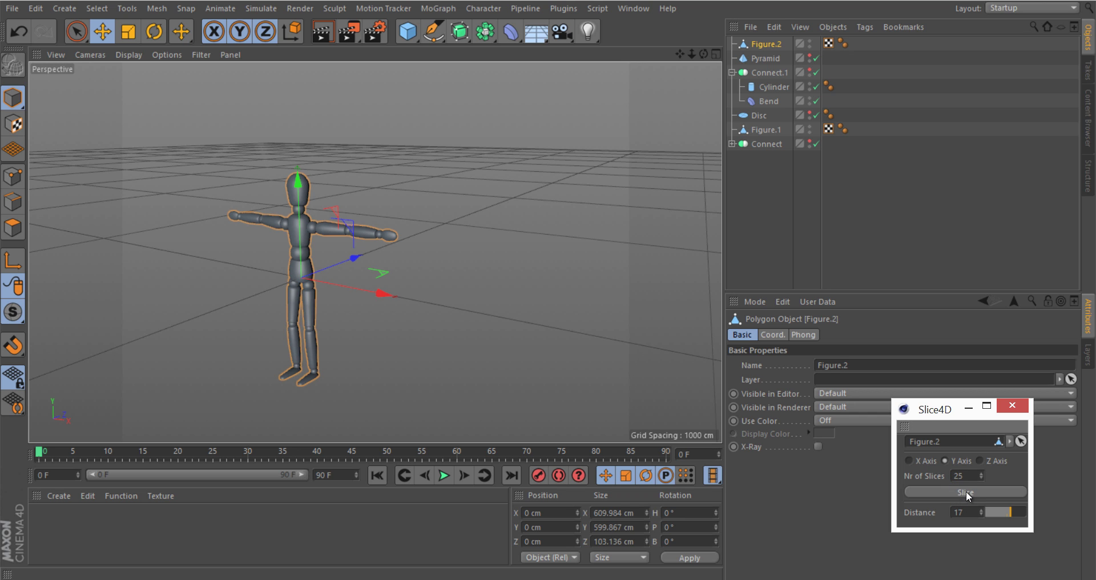
left_click(966, 491)
left_click_drag(1003, 512, 1008, 508)
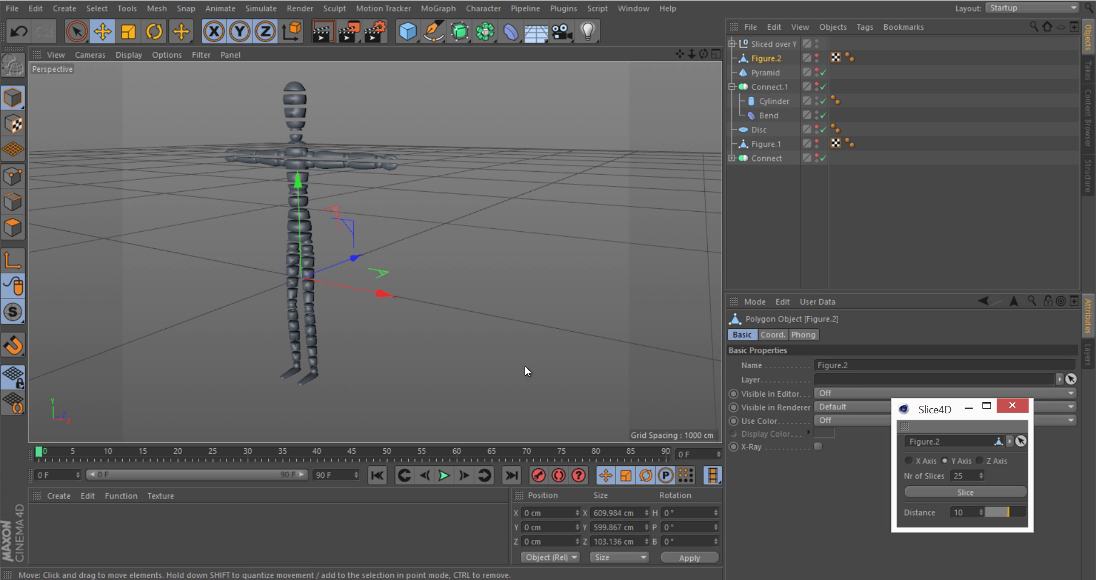
mouse_move(462, 283)
left_mouse_down("alt")
mouse_move(446, 313)
mouse_move(450, 331)
mouse_move(480, 281)
mouse_move(447, 298)
left_mouse_up("alt")
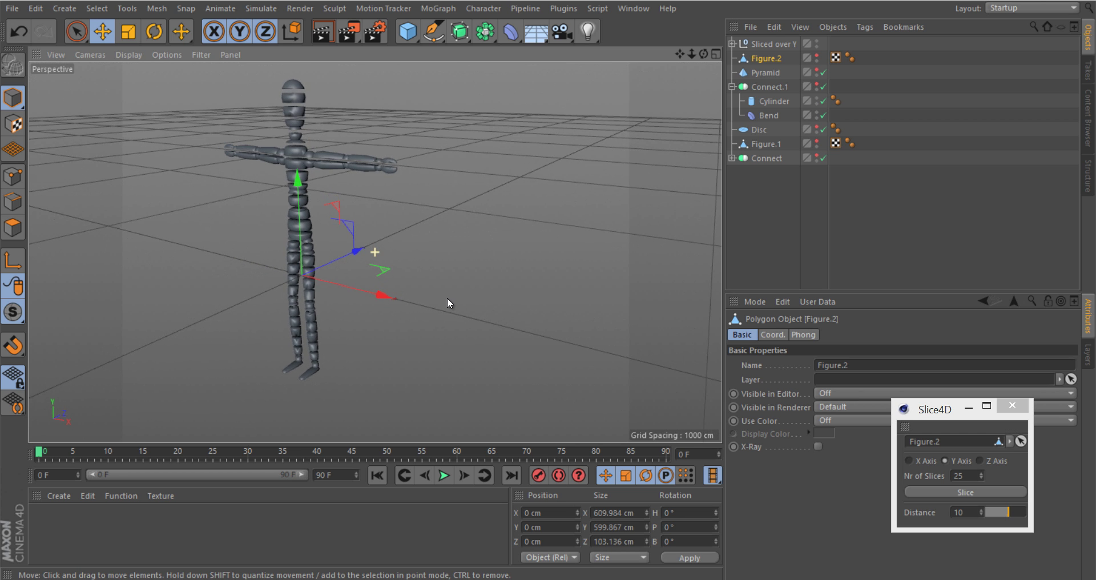
Step: Turn on the Phong angle limit (80°) on all 25 Figure.2 slices' Phong tags
left_click(731, 44)
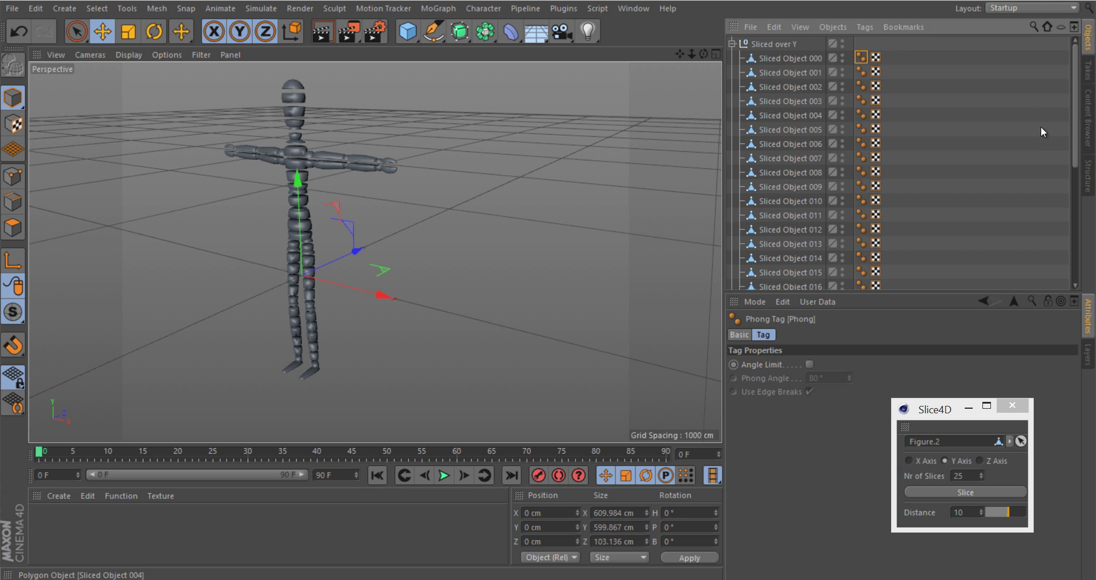
left_click_drag(1071, 154, 1080, 275)
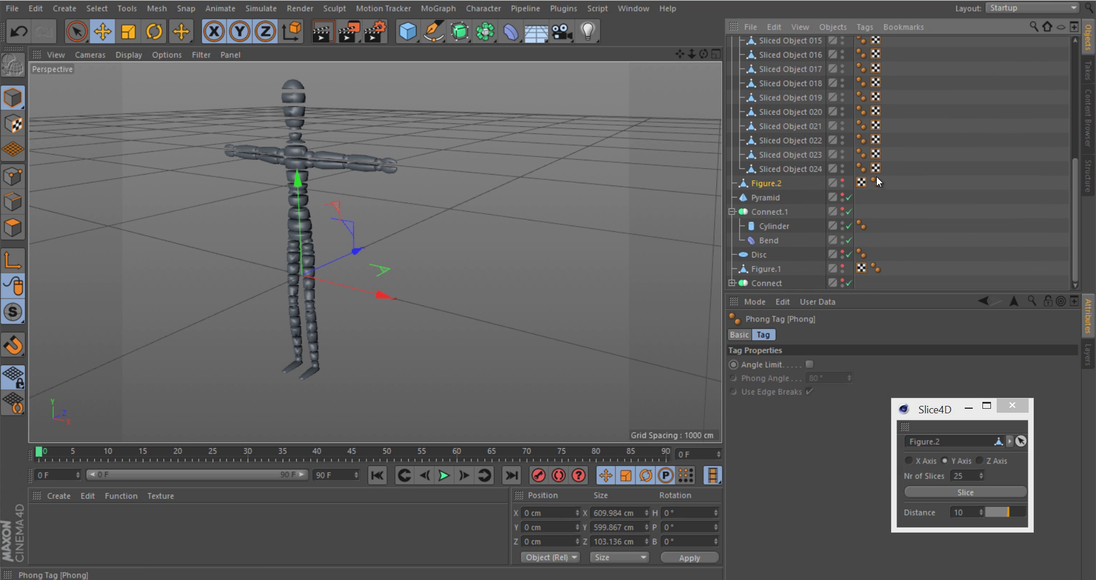
left_click(861, 168, "shift")
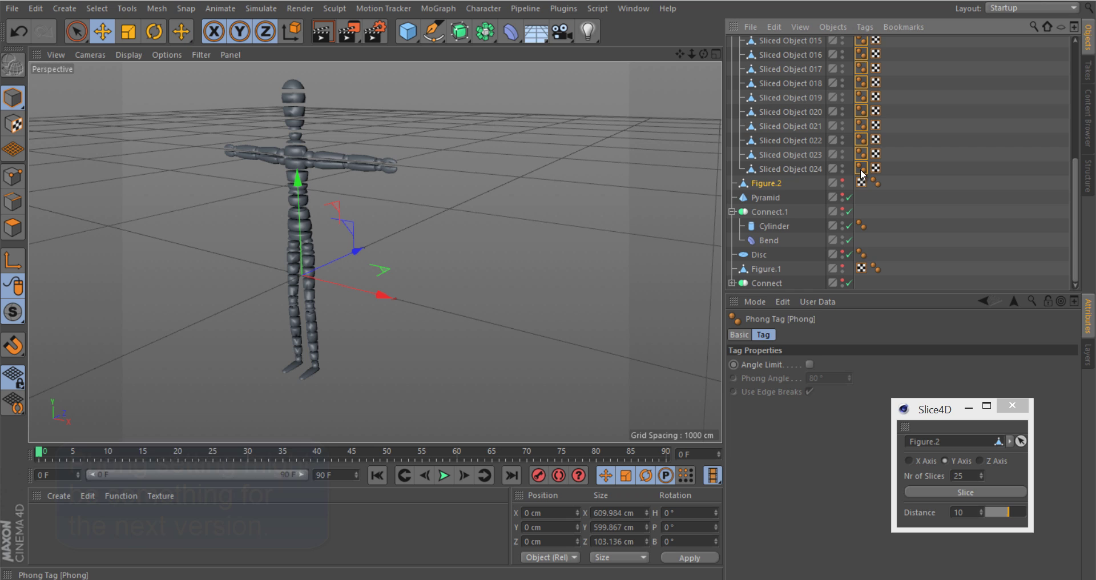
left_click(809, 365)
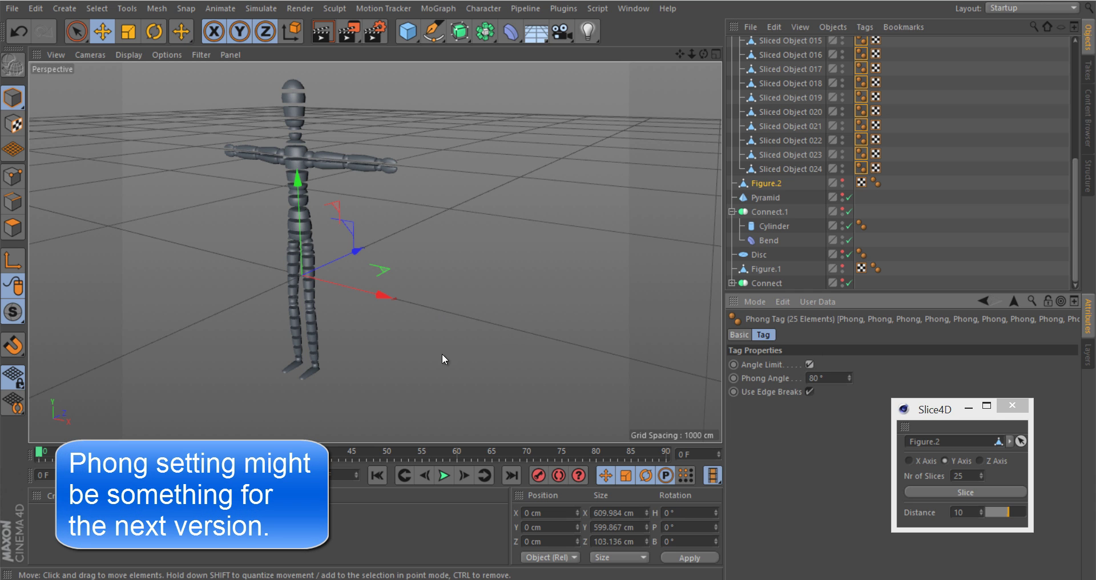
Step: Zoom and orbit over the sliced figure, from legs to torso, to inspect its sharp-edged bands
scroll(332, 362, "up", 10)
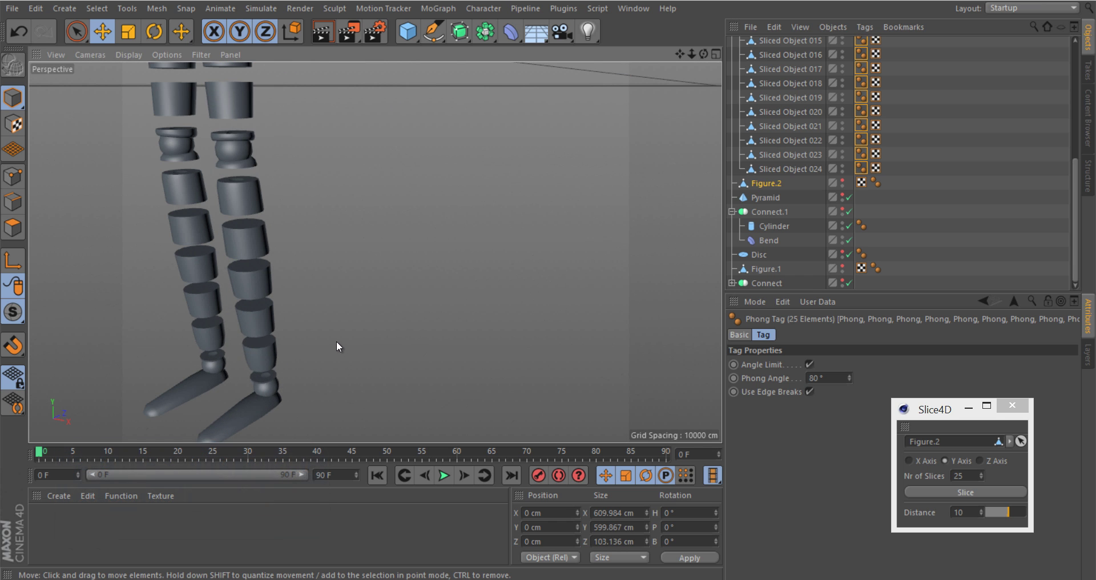
left_click_drag(354, 174, 487, 169, "alt")
middle_click_drag(488, 169, 550, 283, "alt")
scroll(549, 283, "up", 2)
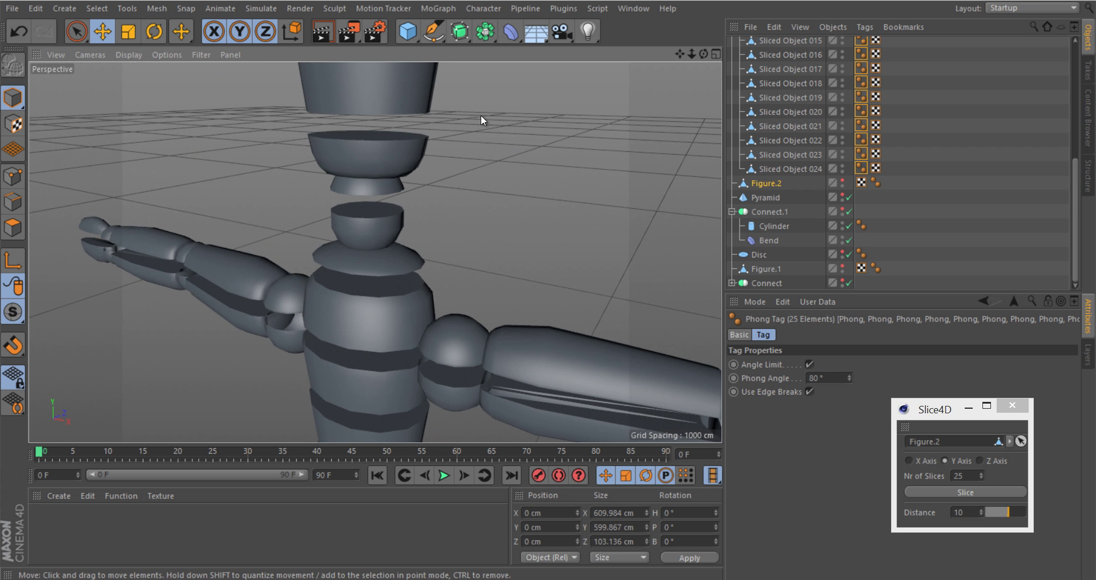
left_click_drag(480, 115, 450, 117, "alt")
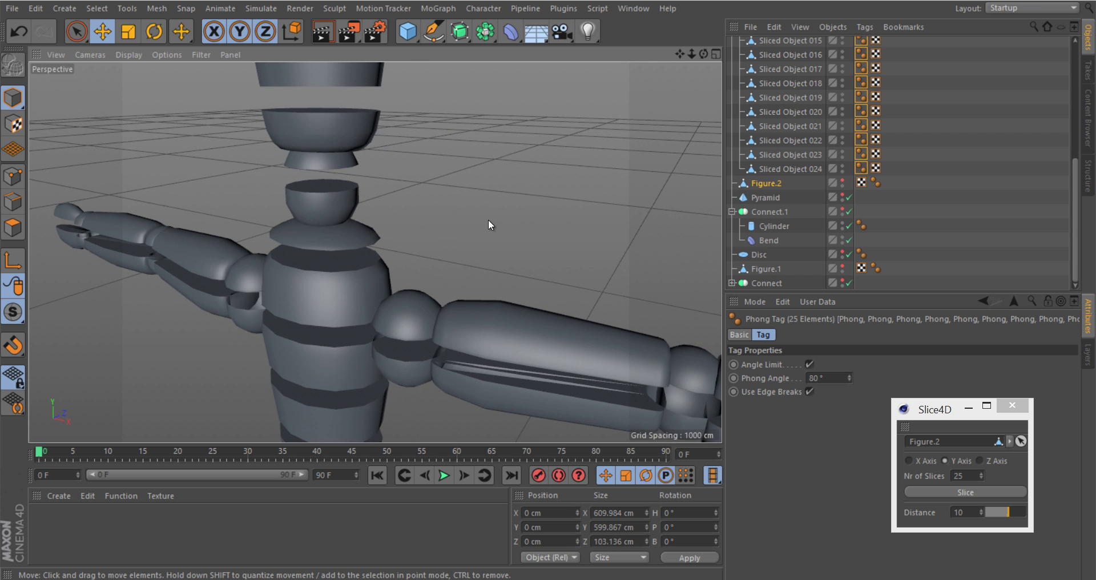
scroll(485, 214, "down", 3)
left_click_drag(482, 208, 484, 228, "alt")
scroll(485, 228, "down", 1)
scroll(454, 194, "up", 2)
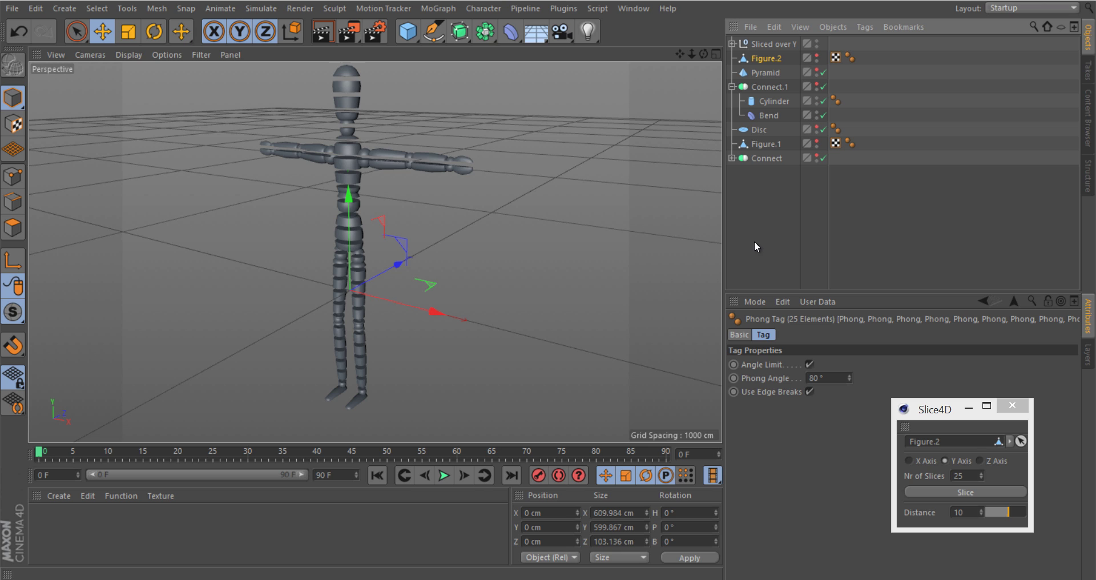
Step: Bring in the horse from Presets > Sculpting > Base Meshes and set its Z-axis slice spacing to 14
left_click(1089, 117)
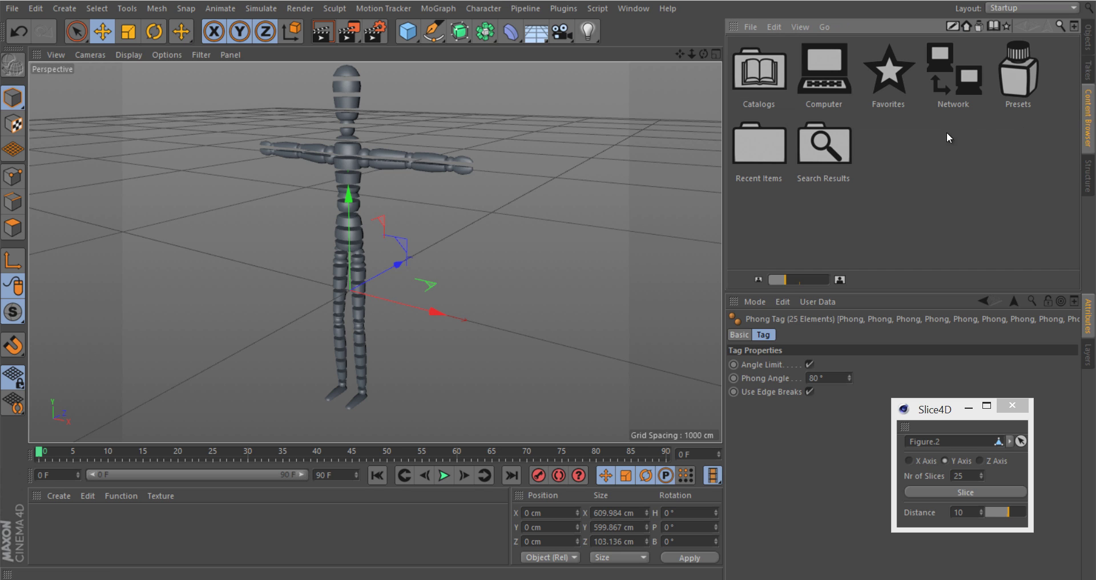
left_click(980, 25)
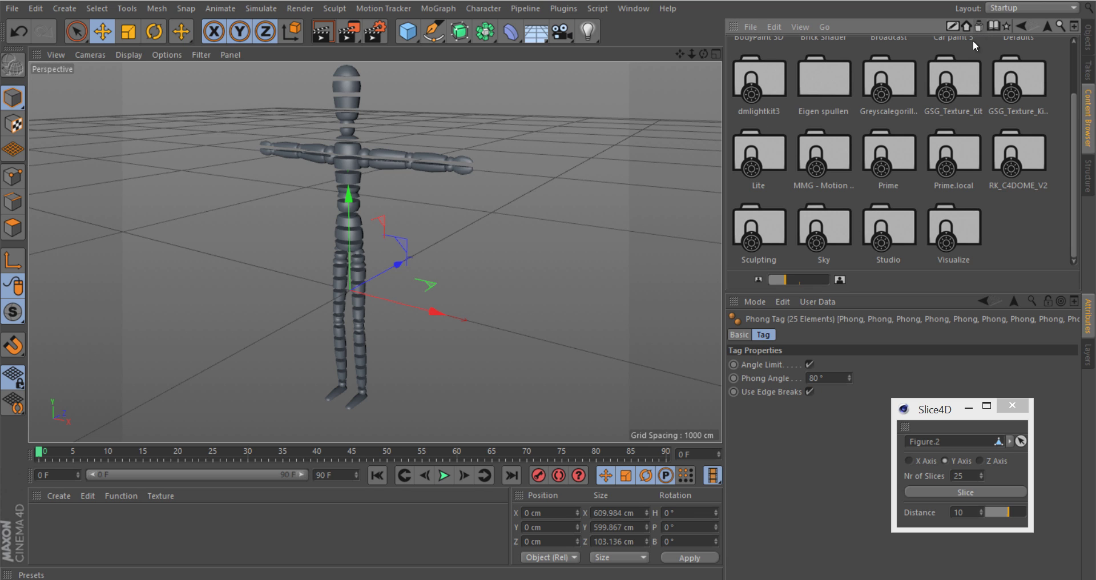
double_click(774, 234)
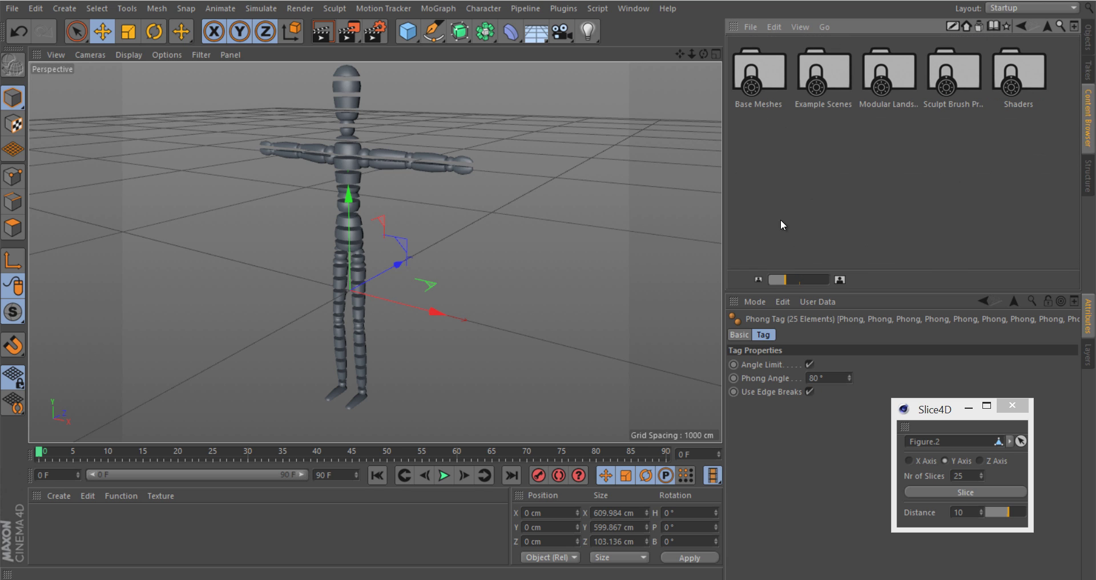
double_click(770, 68)
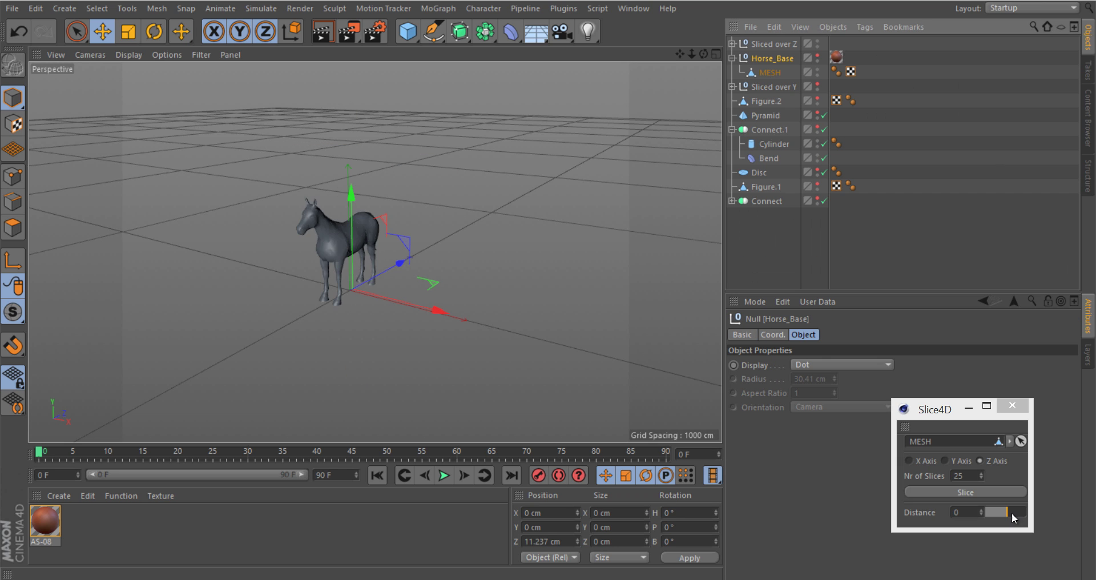
mouse_move(1012, 513)
left_mouse_down()
mouse_move(995, 516)
mouse_move(1010, 512)
left_mouse_up()
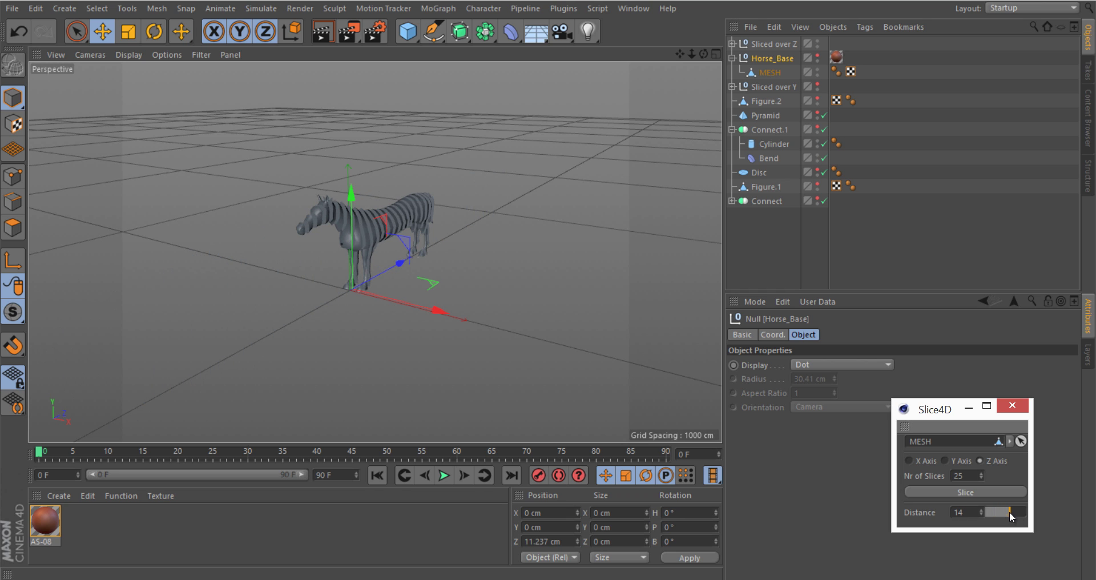